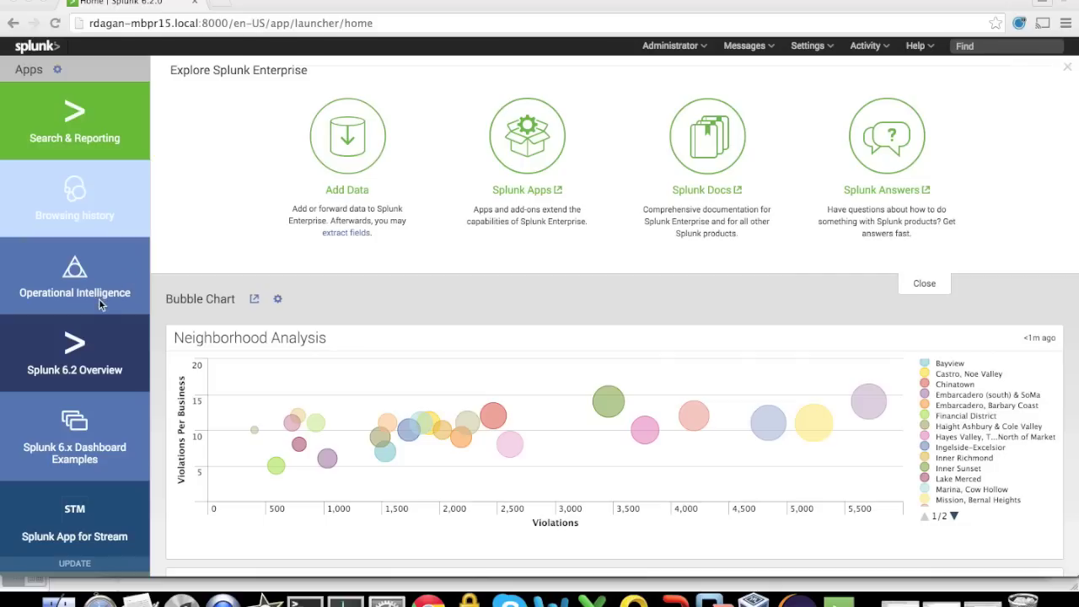
Step: Launch DB Connect v2 and open the MySQL identity from the Identities list
scroll(98, 293, down, 5)
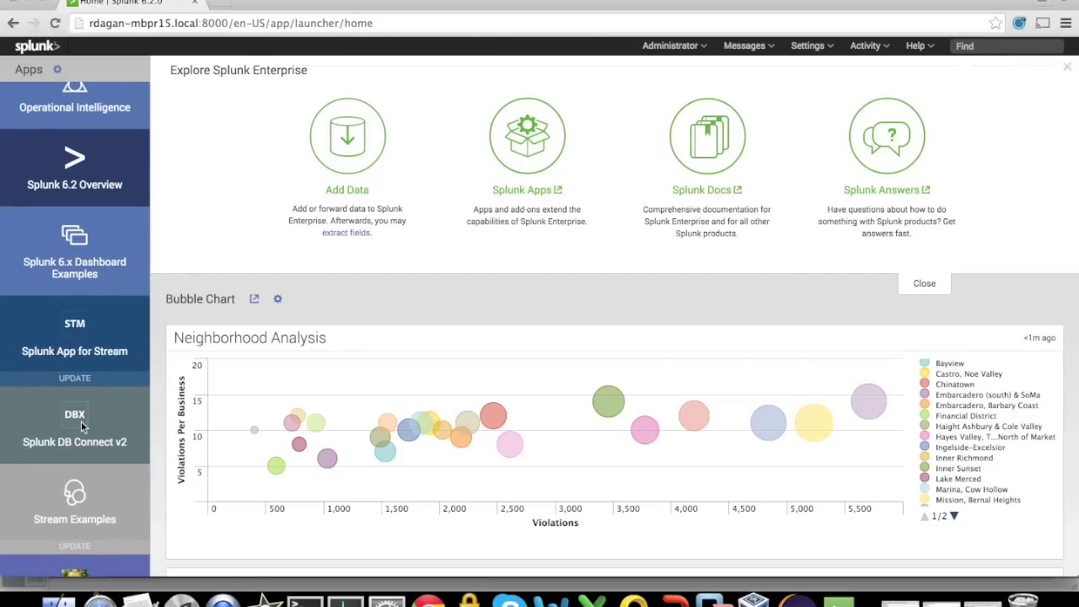
click(81, 423)
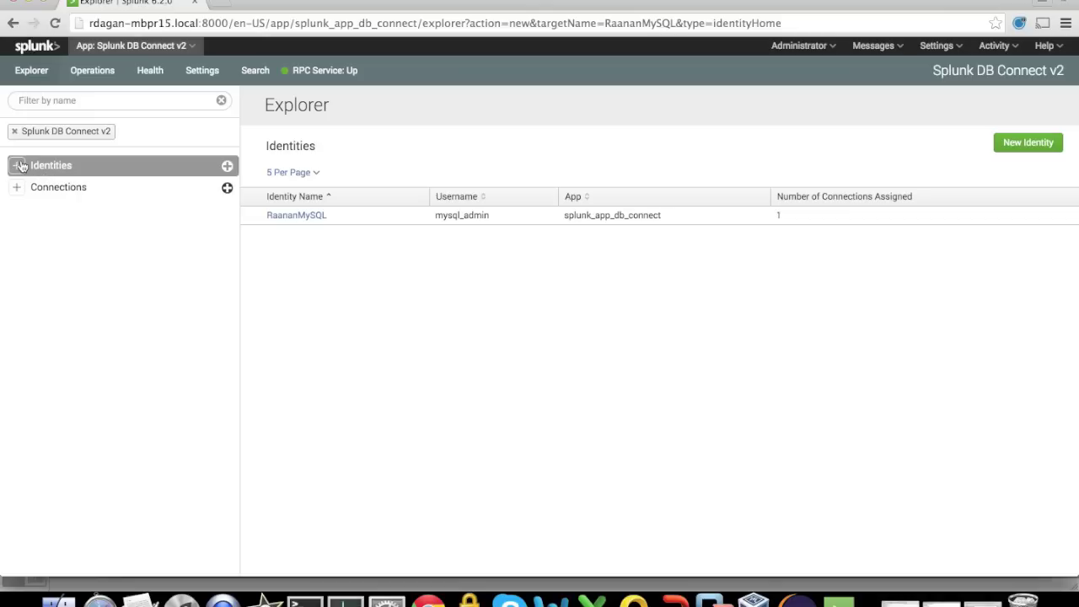
click(17, 166)
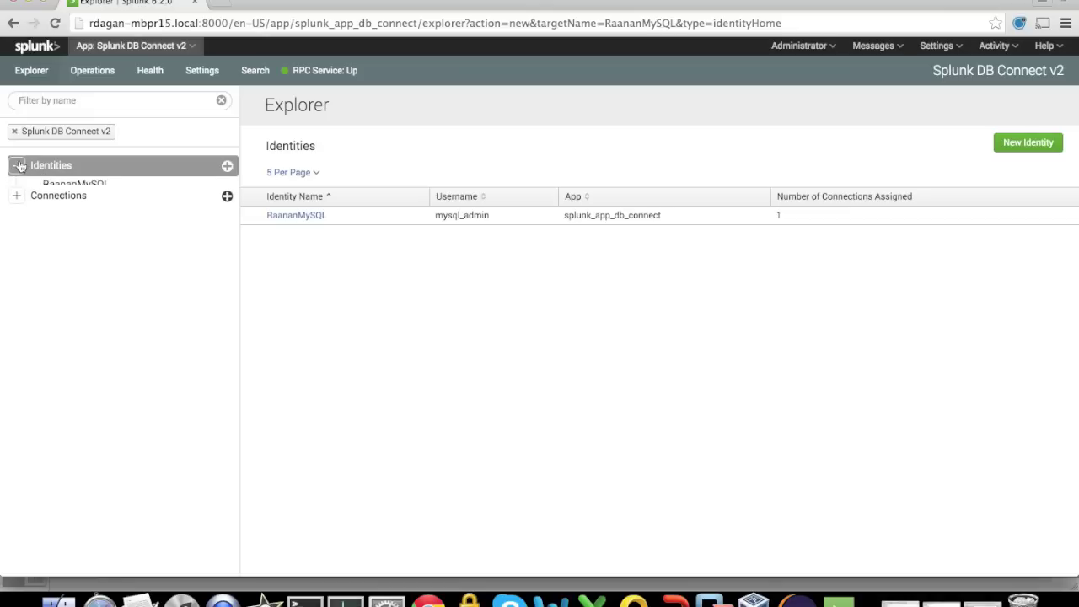
click(69, 187)
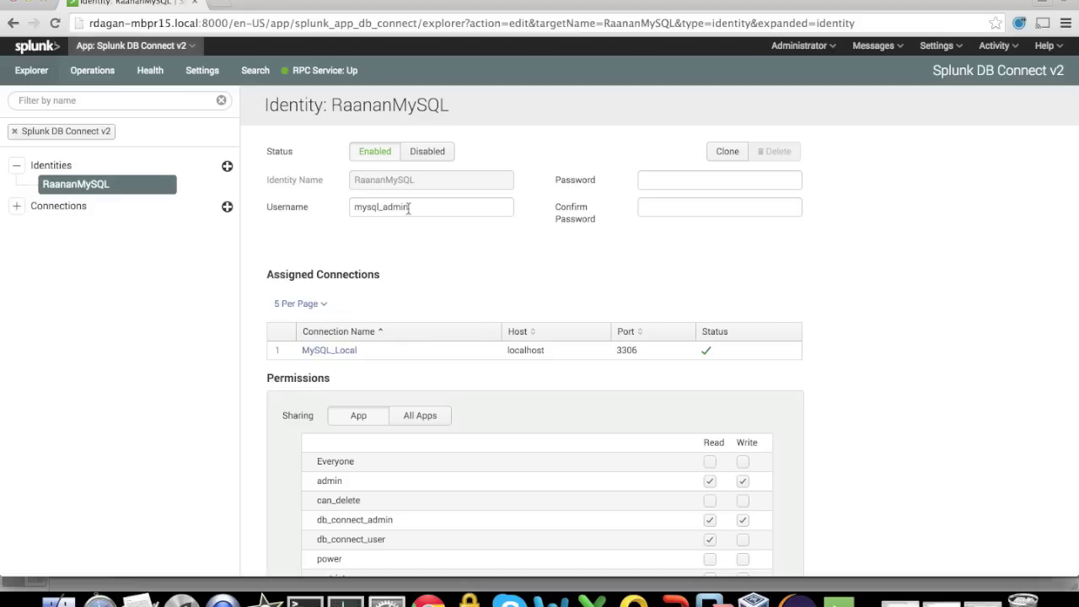
Step: Review the MySQL identity's username and role permissions, then expand the Connections list
drag(409, 209, 345, 210)
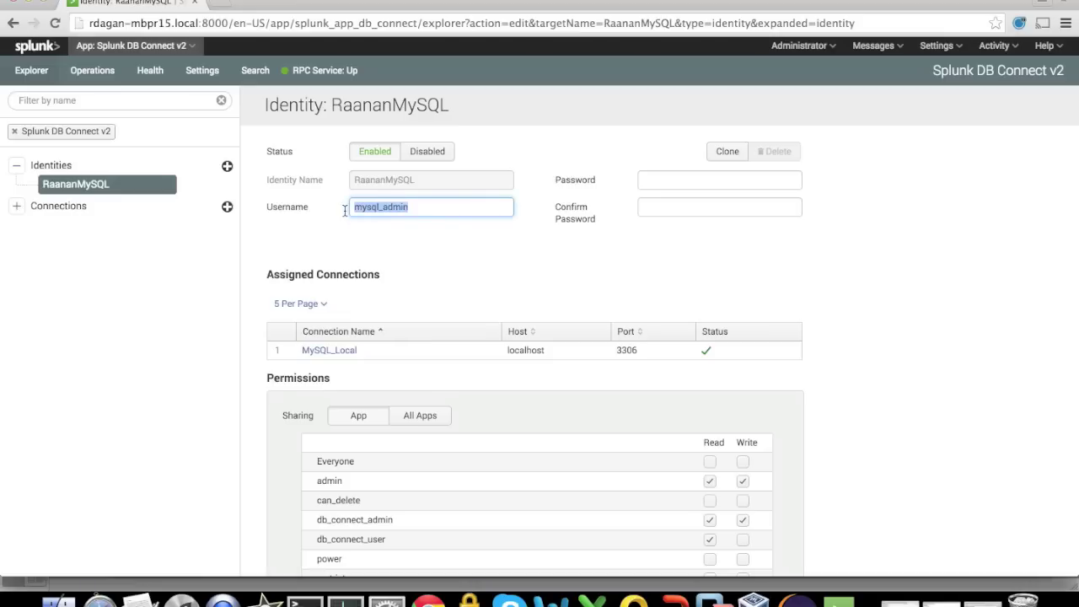
click(411, 235)
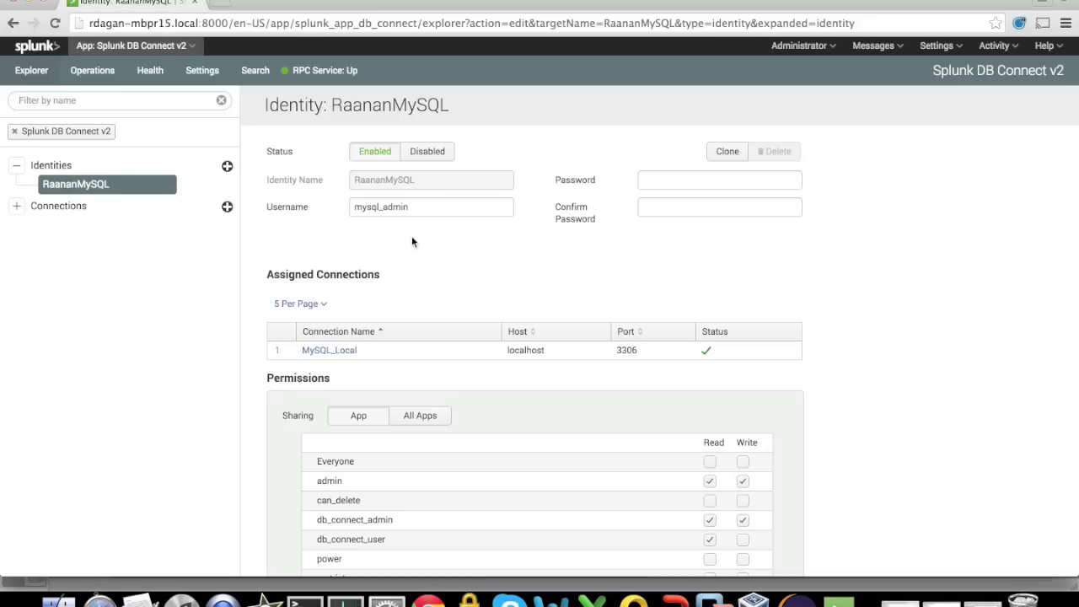
scroll(412, 241, down, 3)
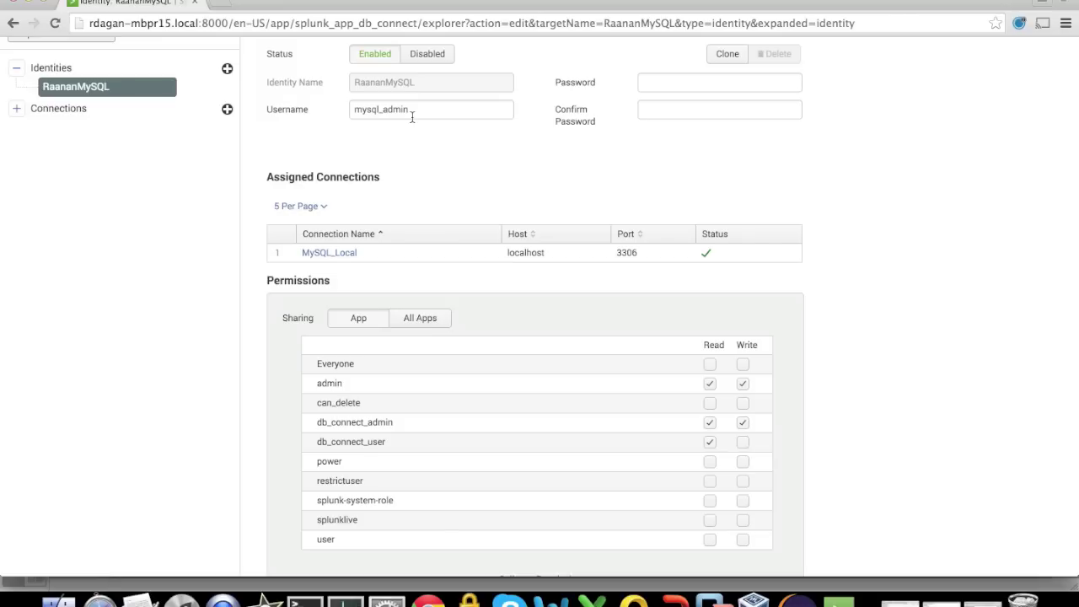
scroll(412, 118, down, 3)
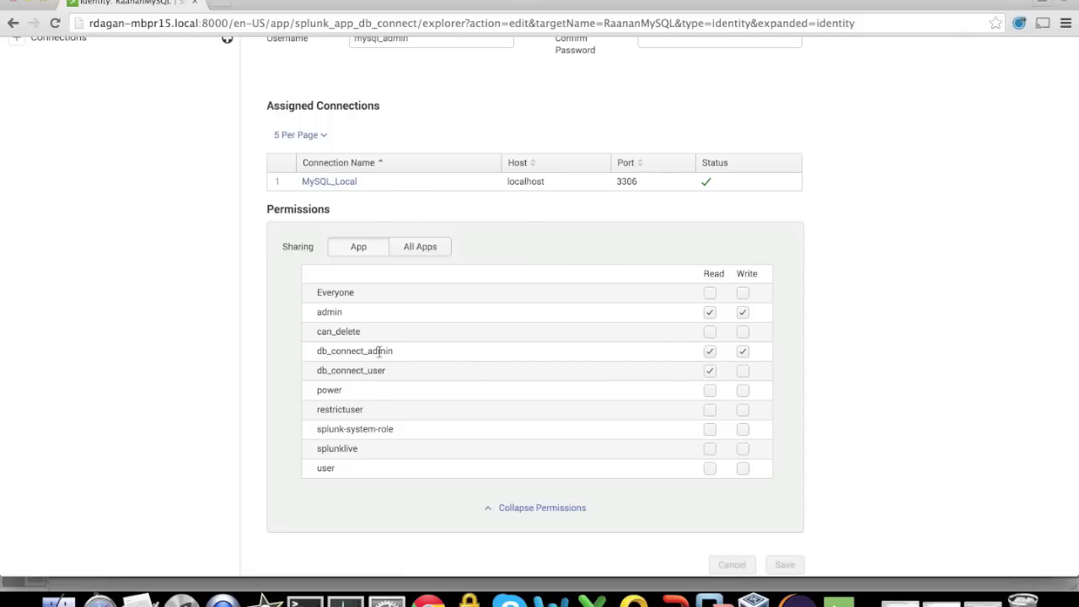
click(710, 370)
scroll(406, 369, up, 5)
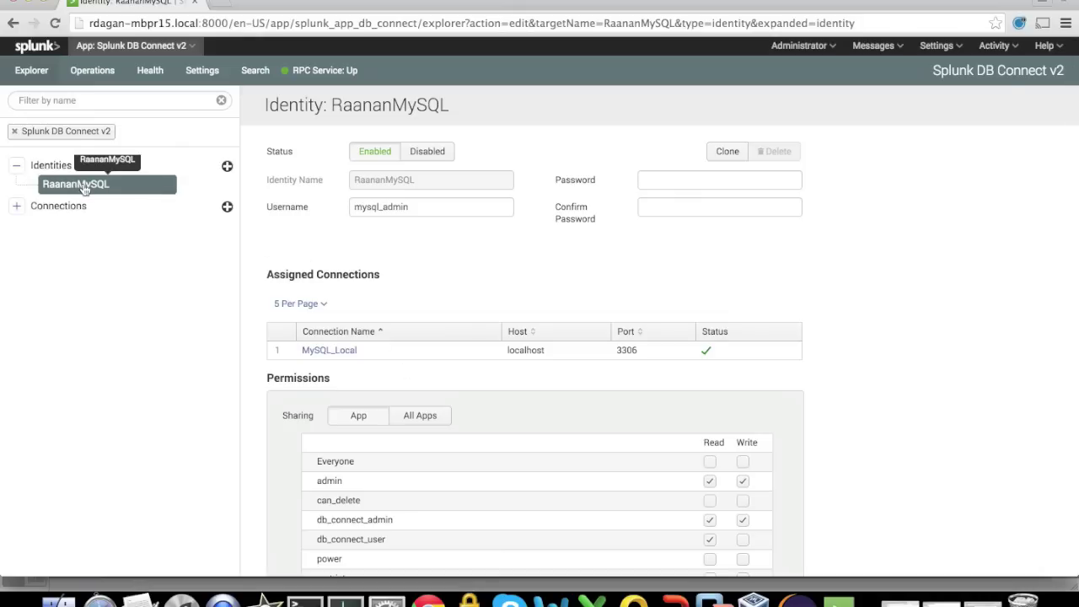
click(16, 207)
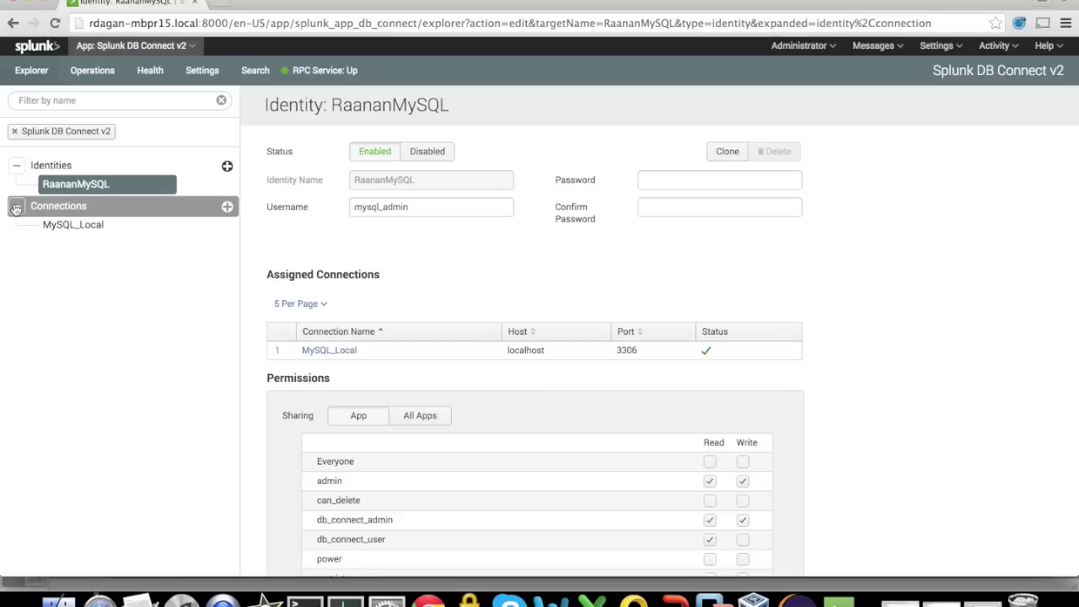
Step: Open MySQL_Local and review its localhost:3306 host, employees database and permissions
click(71, 231)
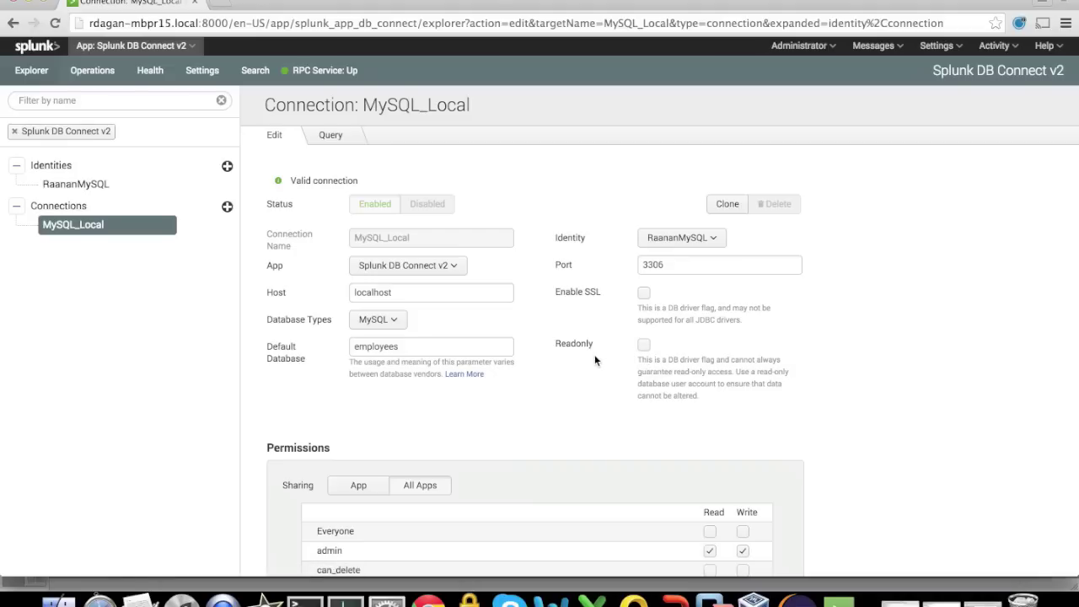
scroll(594, 361, down, 5)
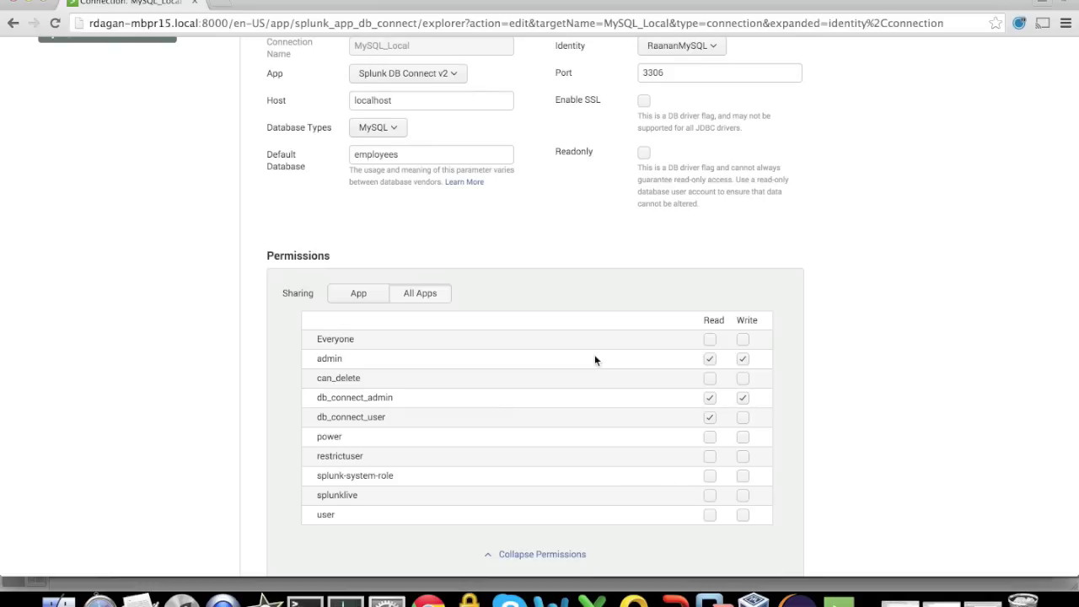
scroll(594, 360, up, 5)
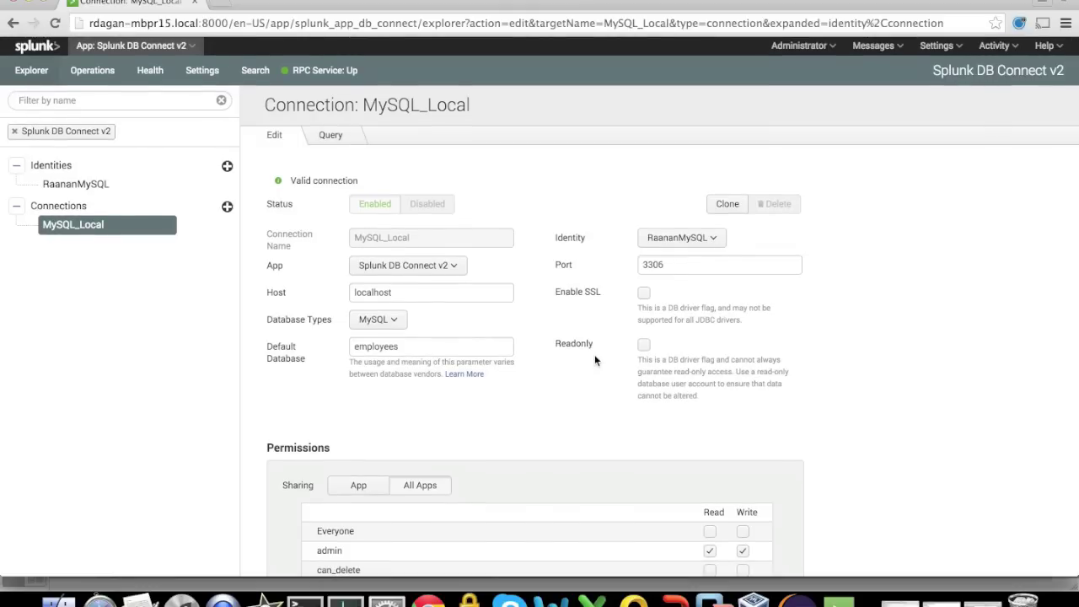
scroll(595, 358, up, 1)
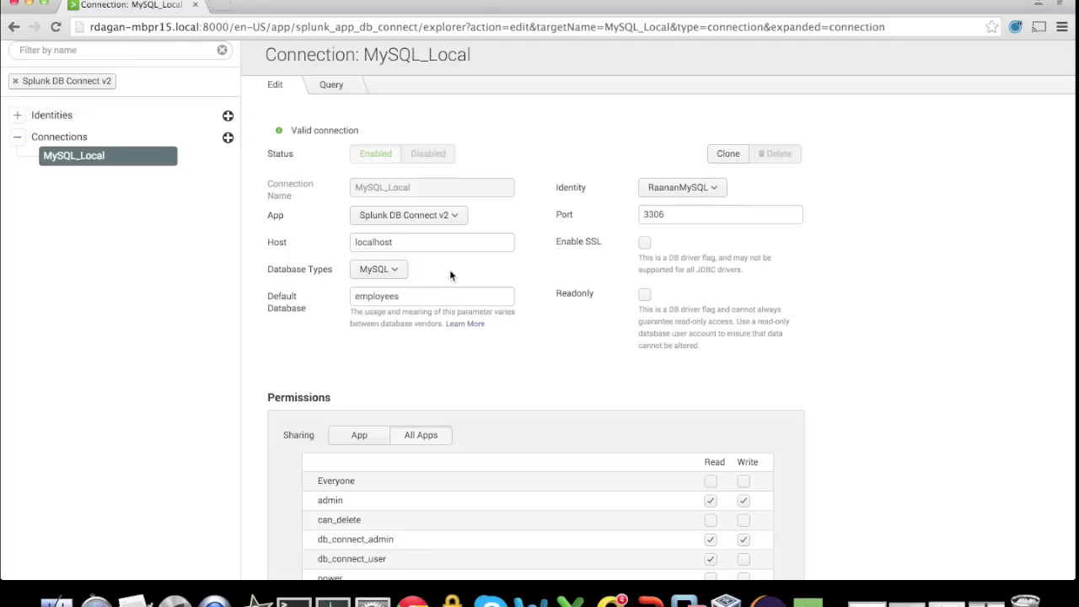
click(397, 271)
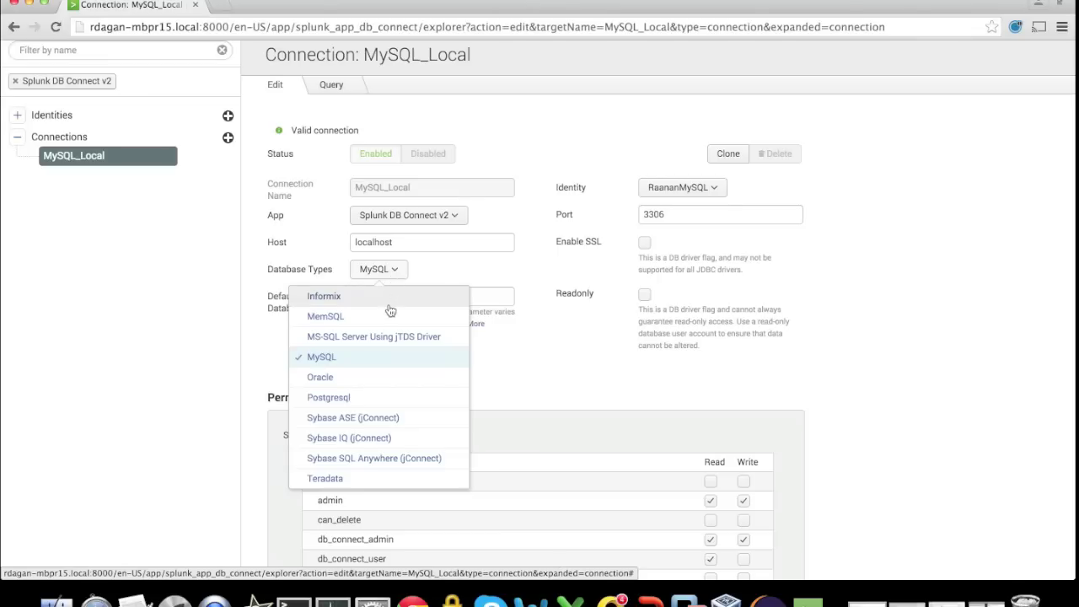
scroll(388, 313, up, 5)
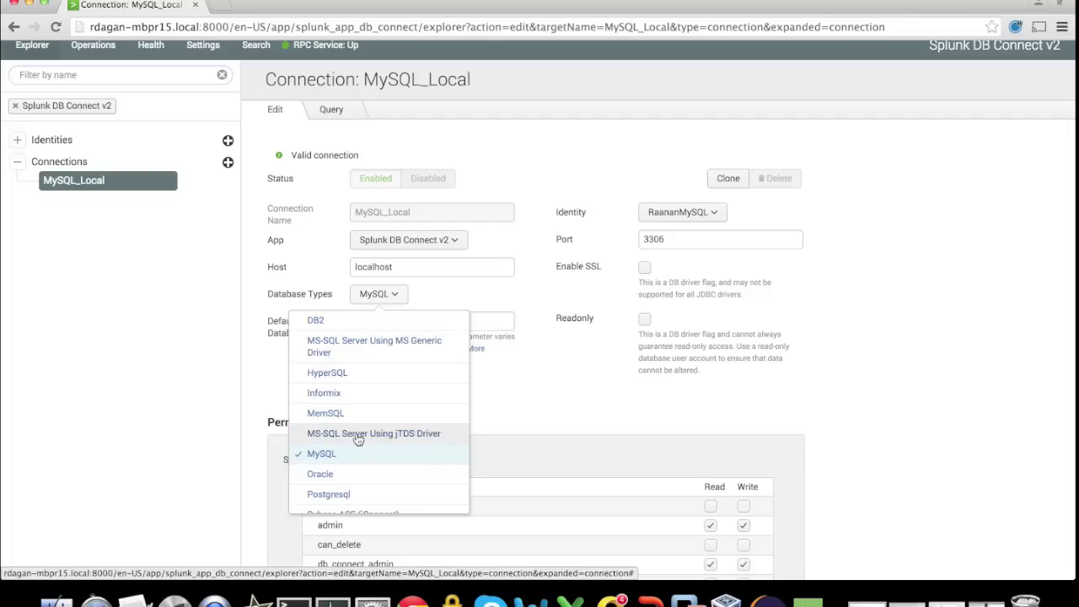
scroll(358, 439, down, 5)
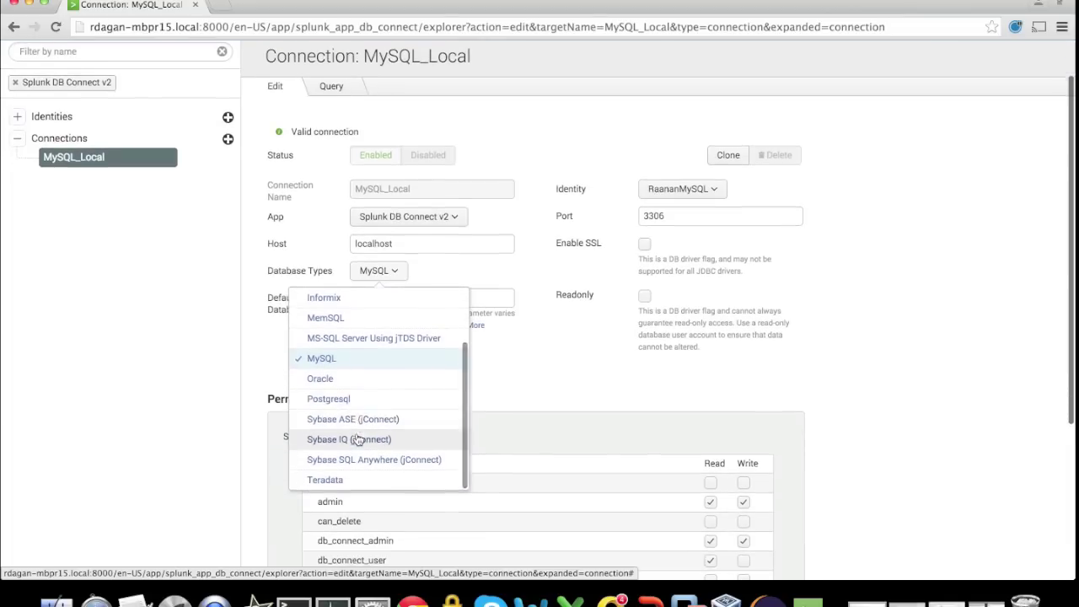
scroll(357, 439, down, 2)
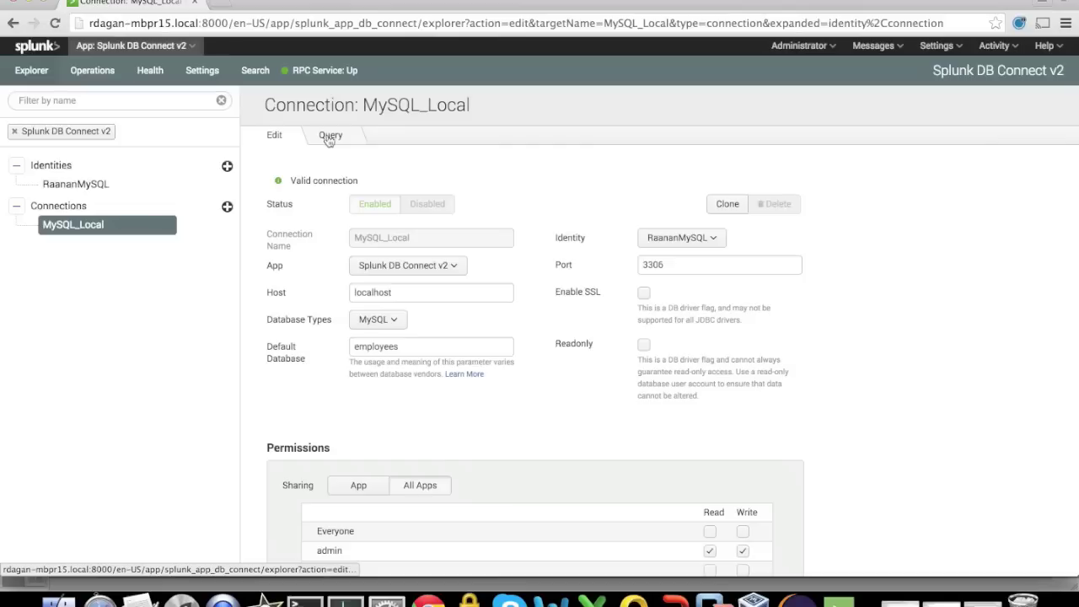
click(330, 137)
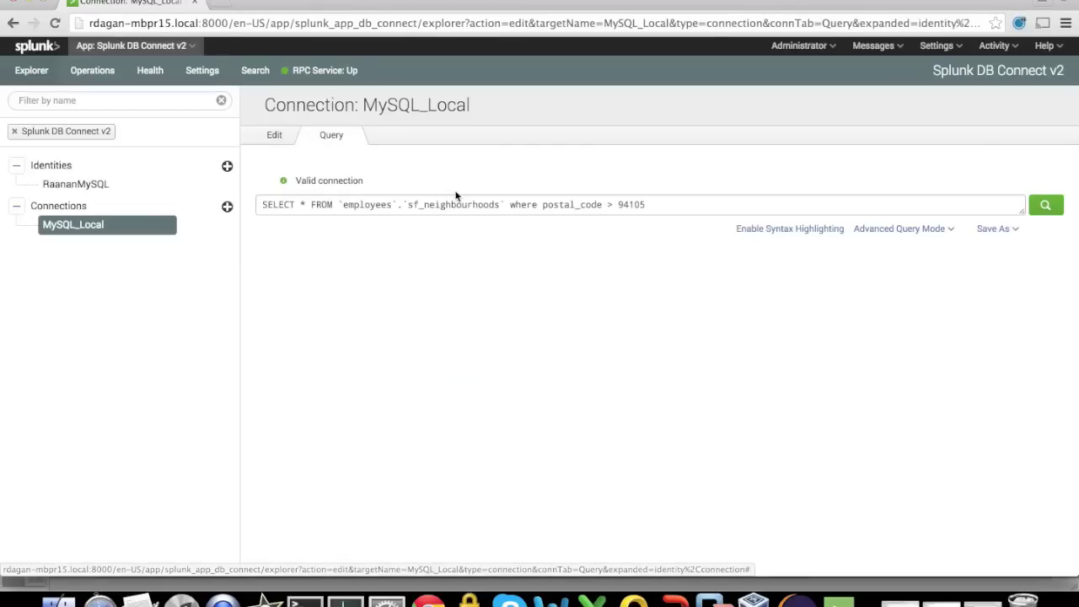
Step: Query the EMPLOYEE_DATA table in simple mode and run it
click(901, 229)
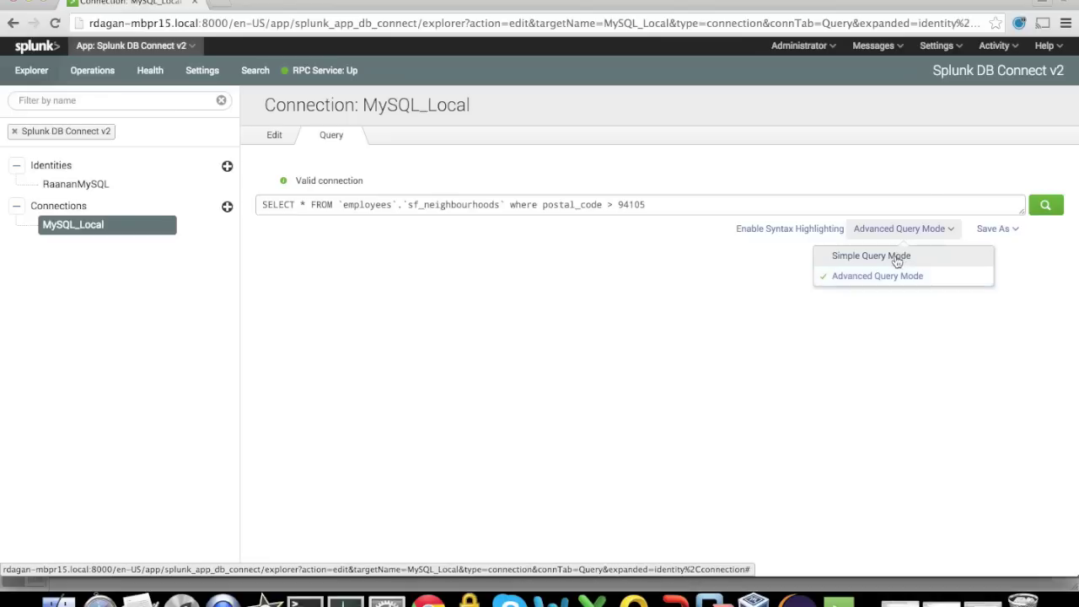
click(898, 259)
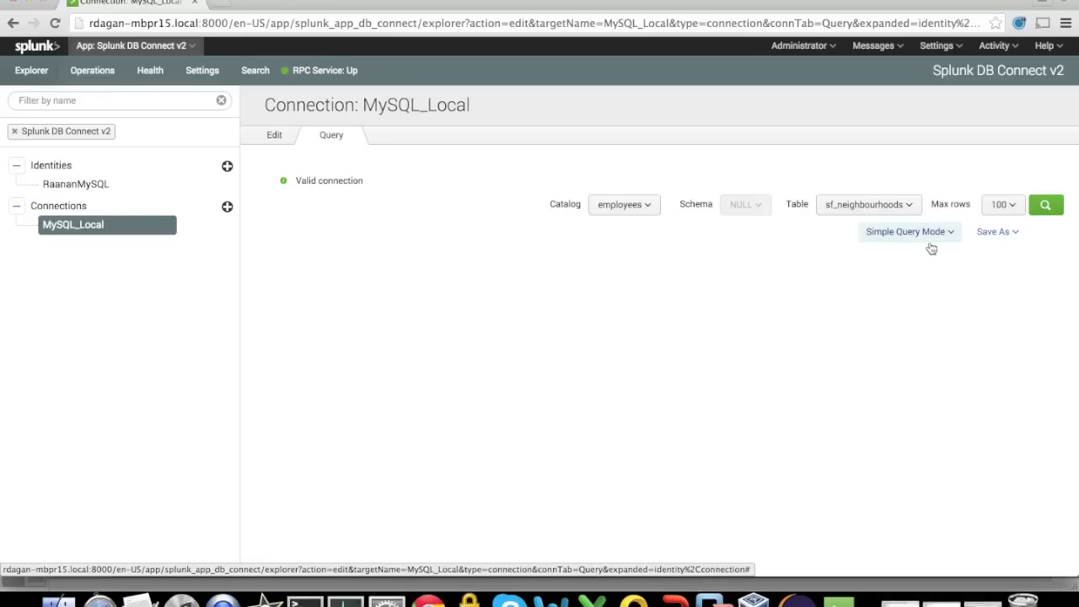
click(901, 209)
click(869, 233)
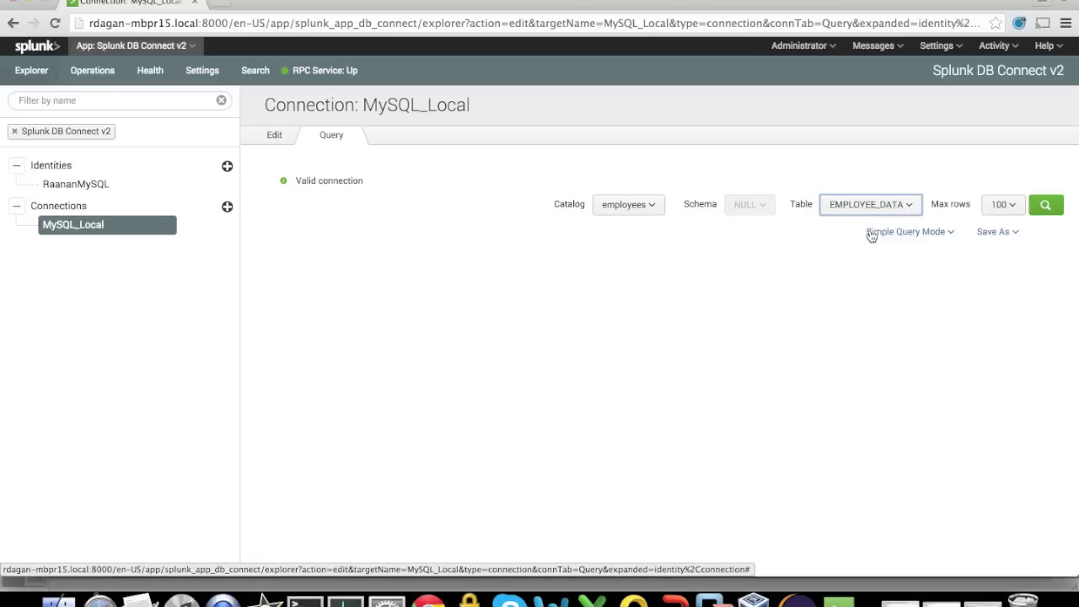
click(1045, 205)
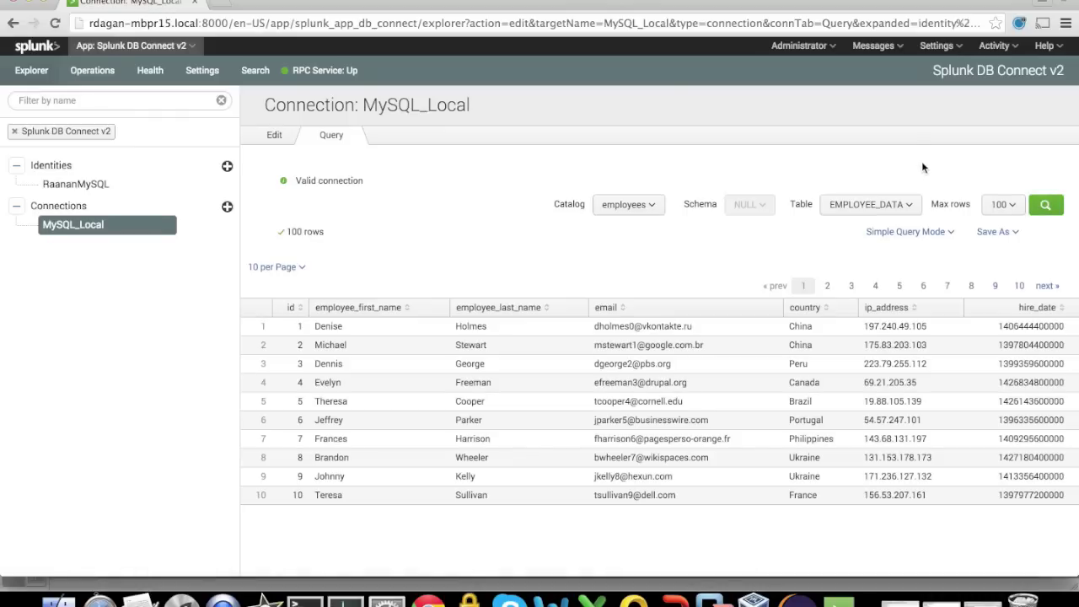
Step: Return to SQL editor mode with syntax colouring and rerun the EMPLOYEE_DATA query
click(905, 206)
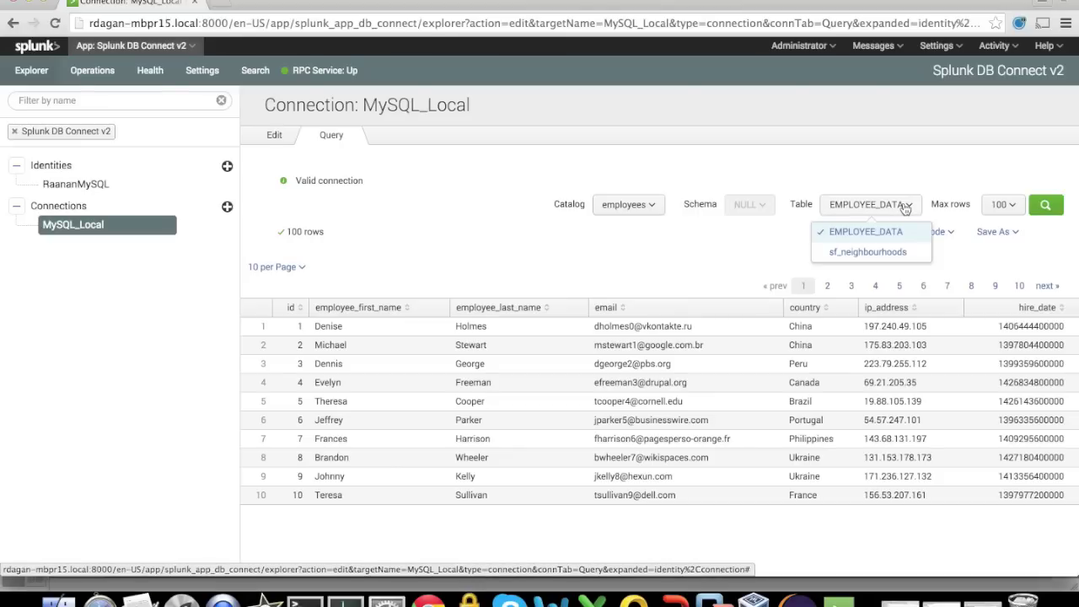
click(969, 258)
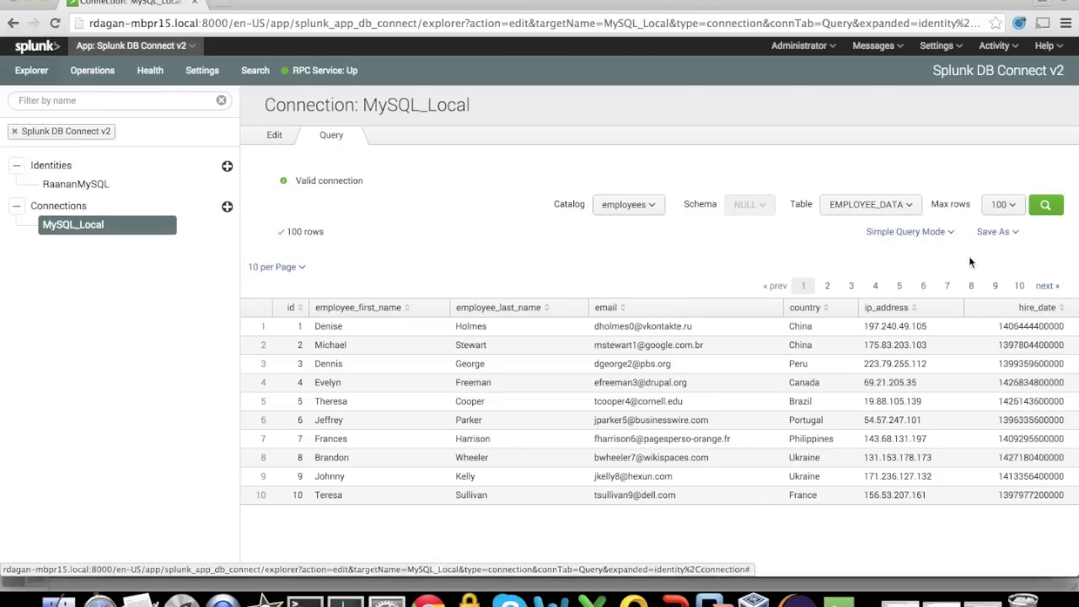
click(933, 234)
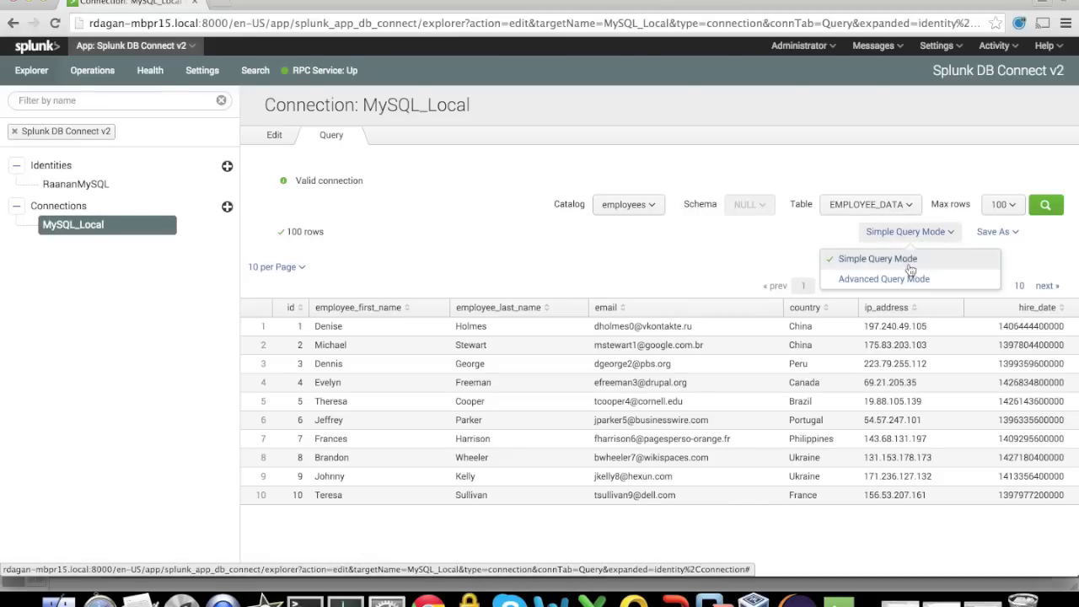
click(909, 280)
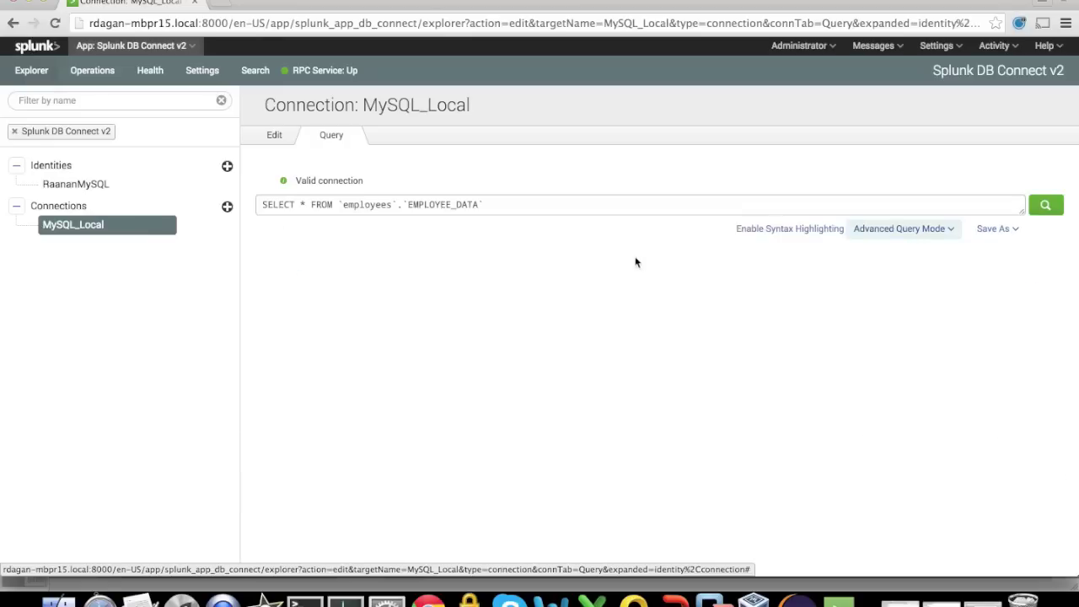
click(751, 233)
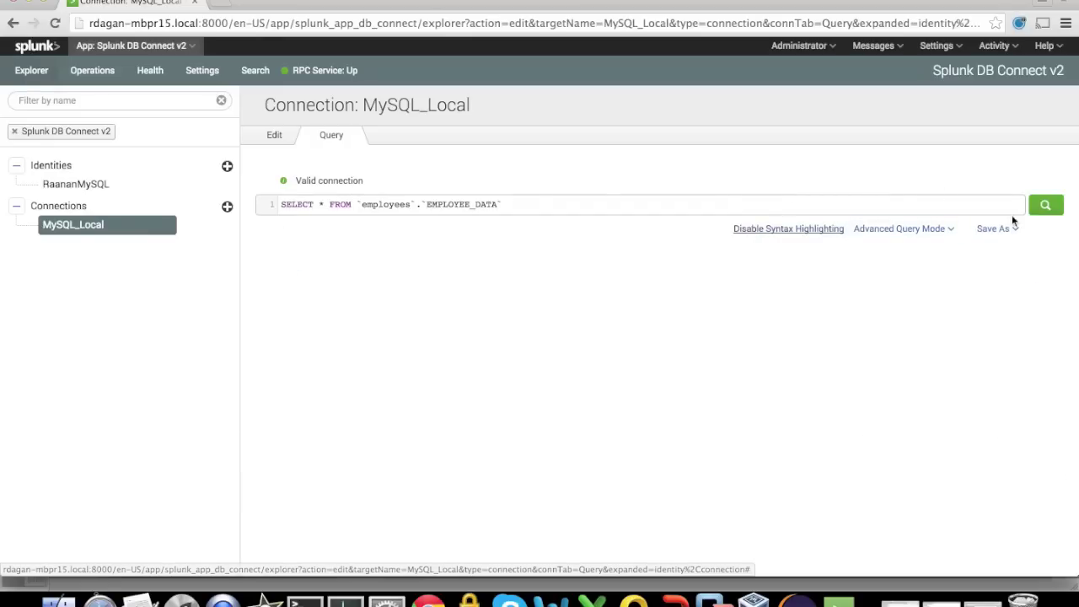
click(1047, 207)
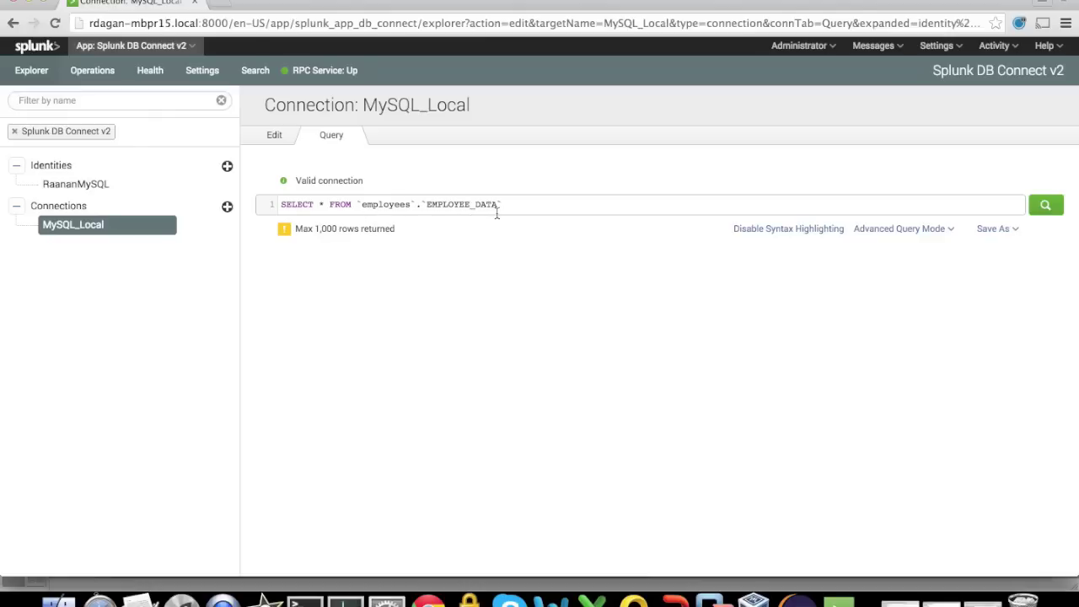
Step: Save the query as a DB input, then return to the DB Inputs list
click(994, 229)
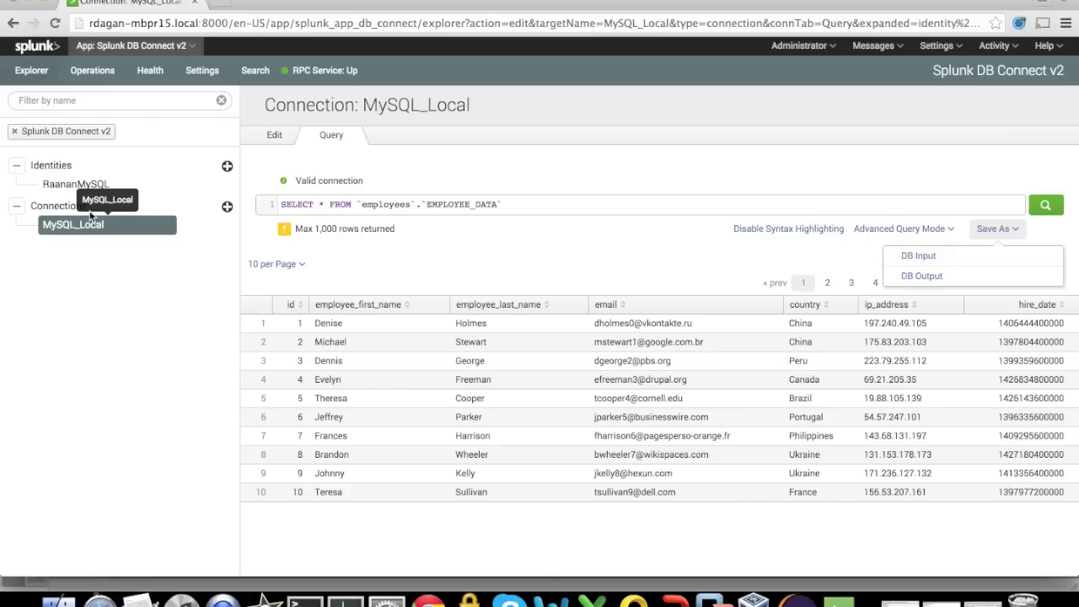
click(86, 76)
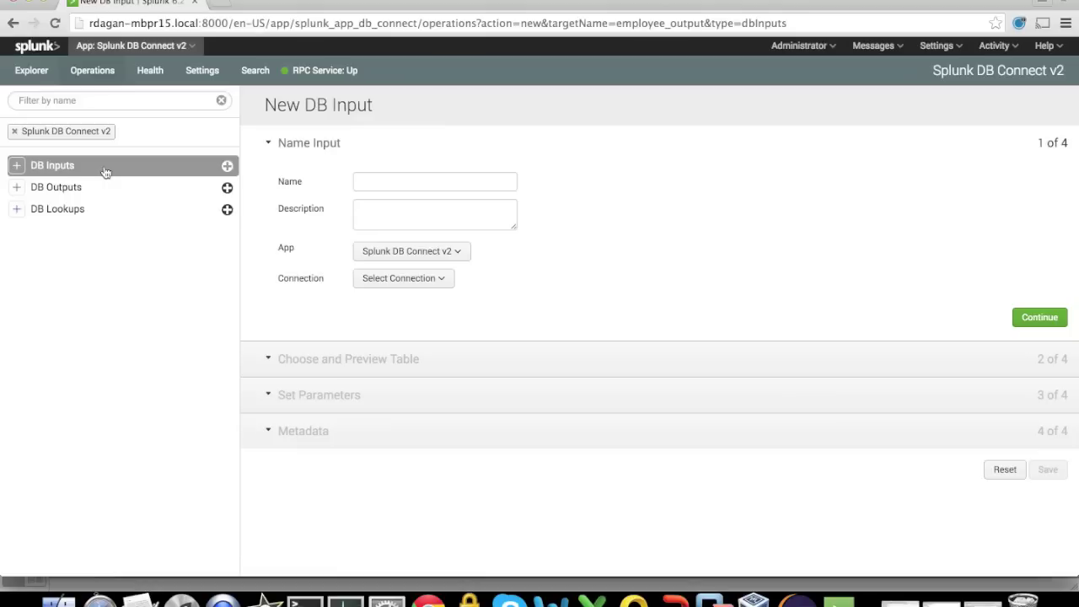
click(106, 172)
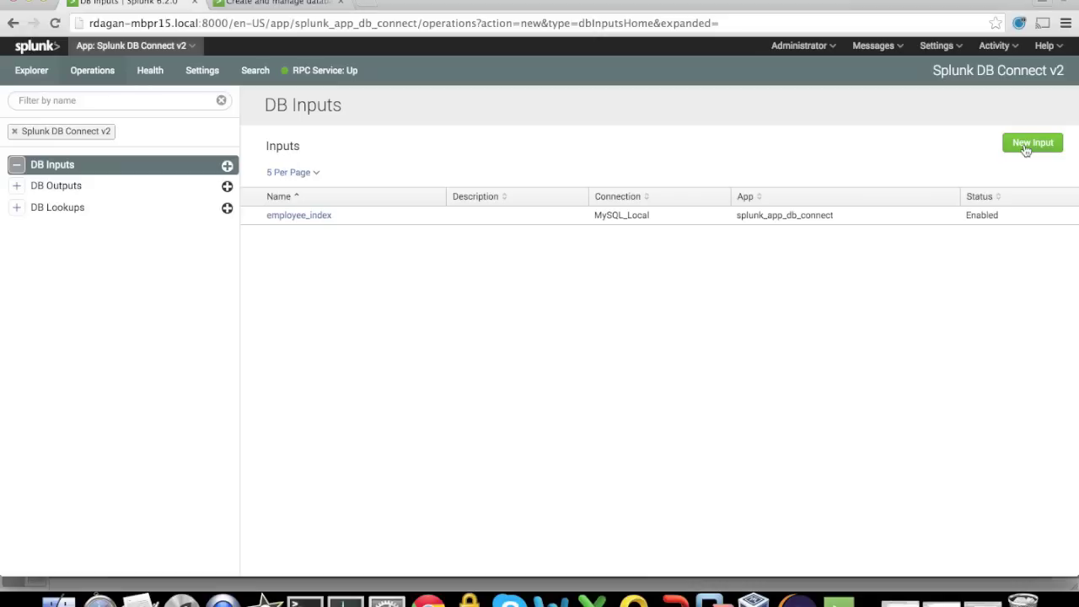
Step: Create DB input dbconnectinput1 on MySQL_Local, preview the EMPLOYEE_DATA table, and continue
click(1026, 148)
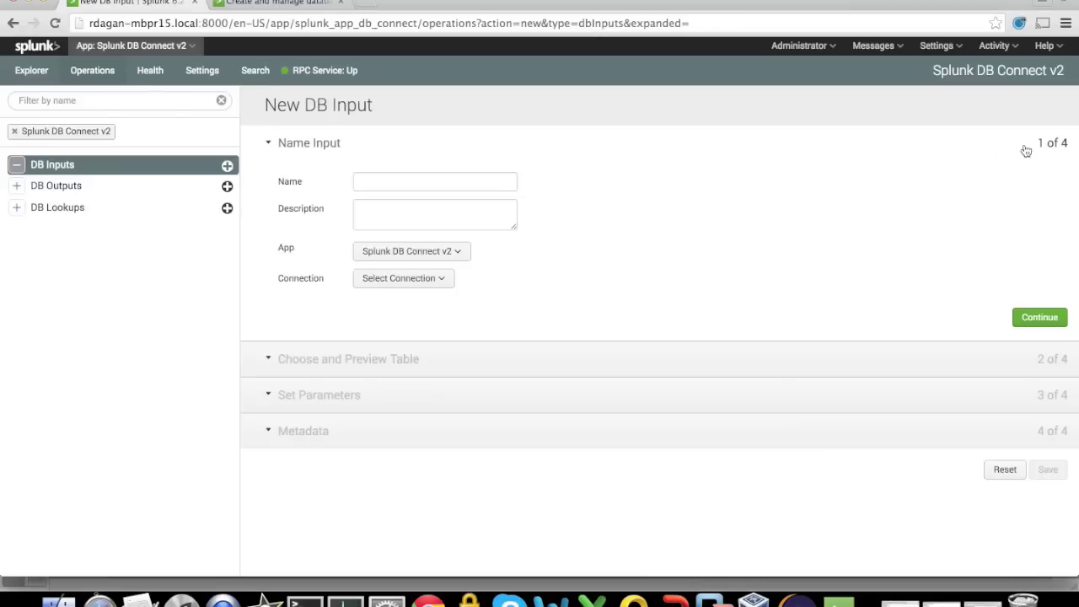
click(452, 181)
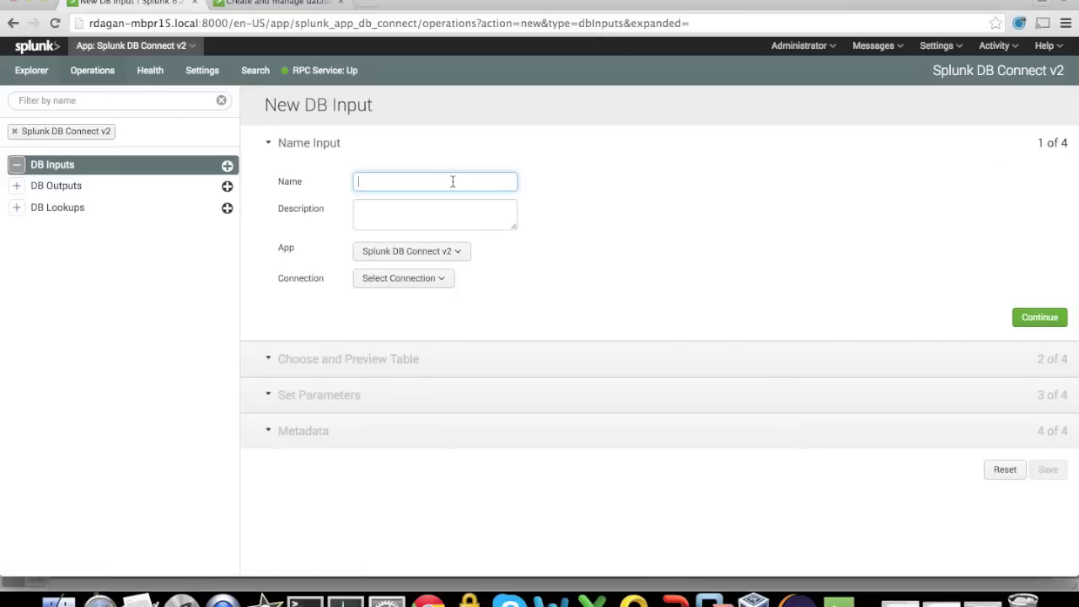
text(dbconnectinput1)
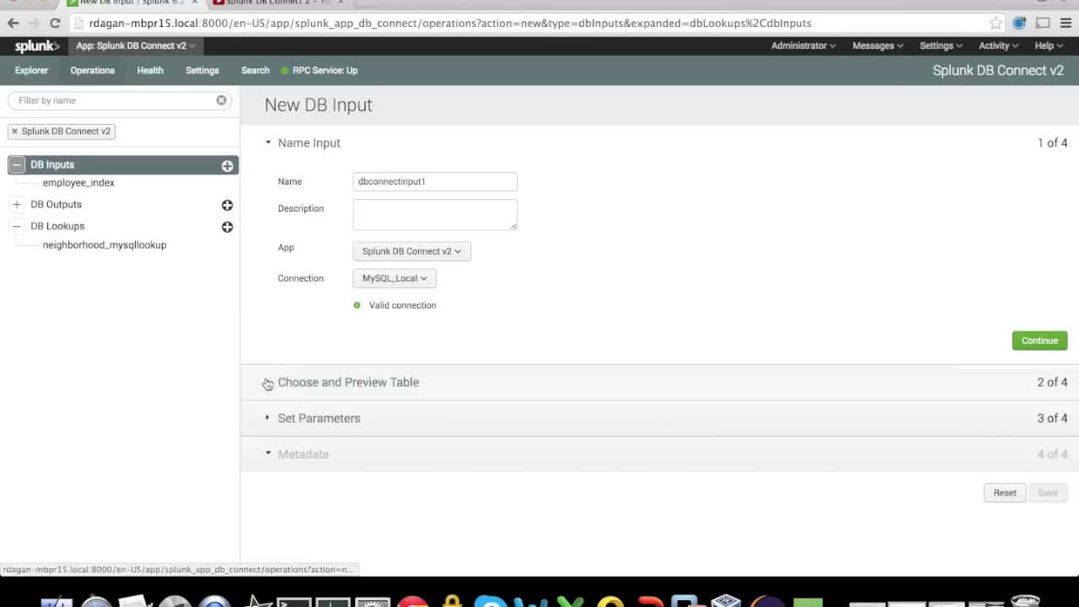
click(266, 381)
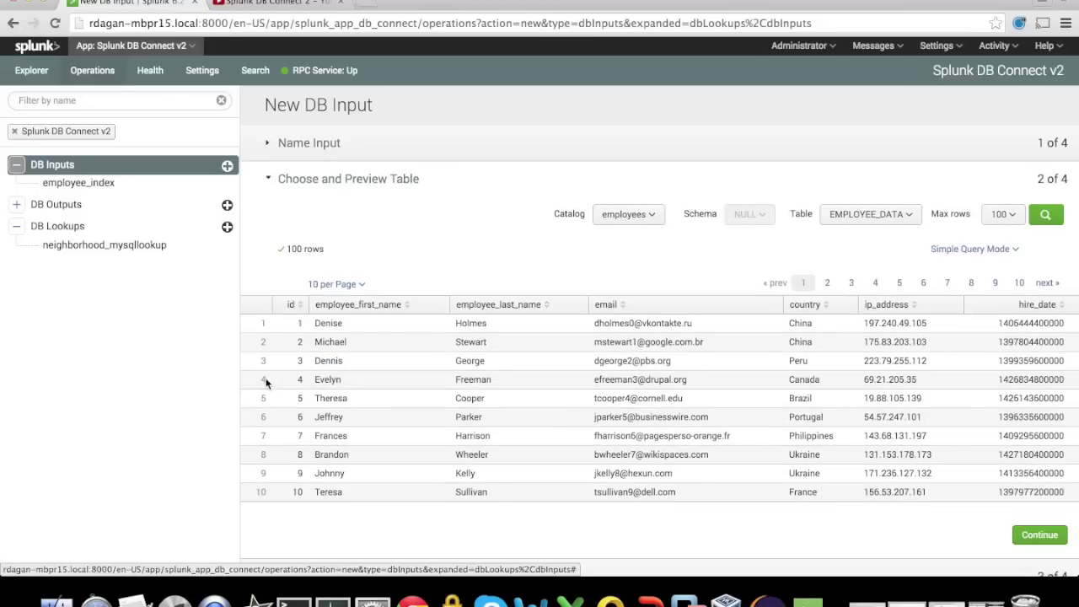
scroll(266, 382, down, 4)
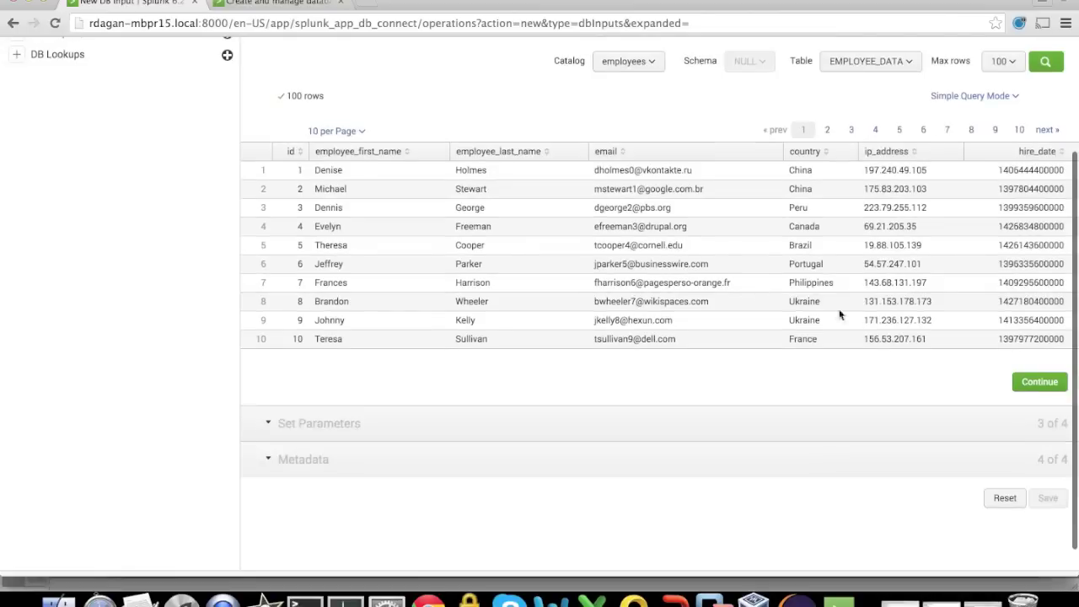
click(1038, 386)
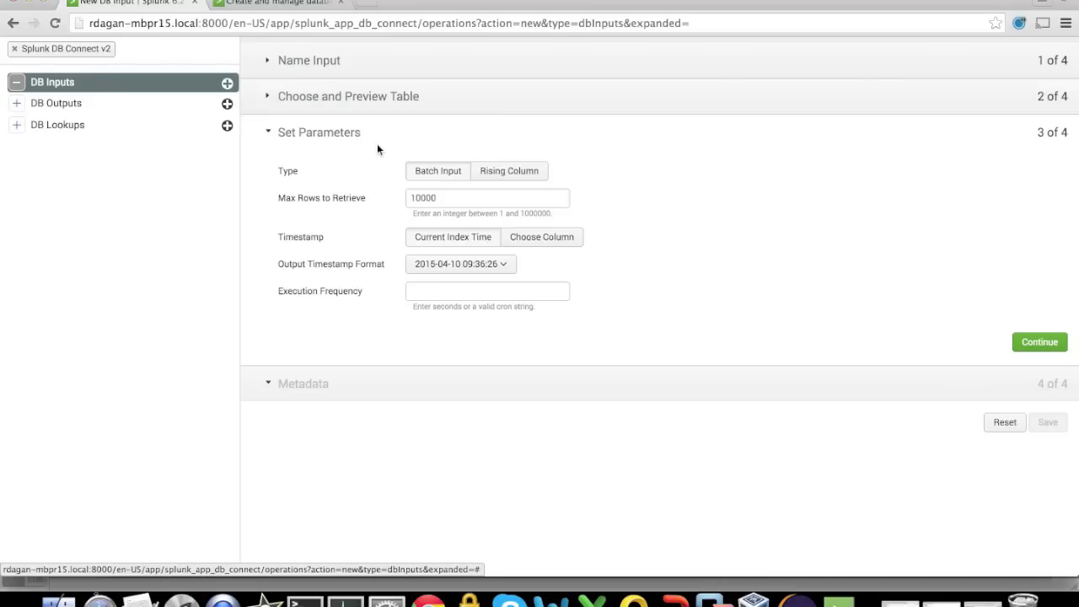
Step: Set the input type to Rising Column with Follow Tail true and id as the rising column
click(434, 171)
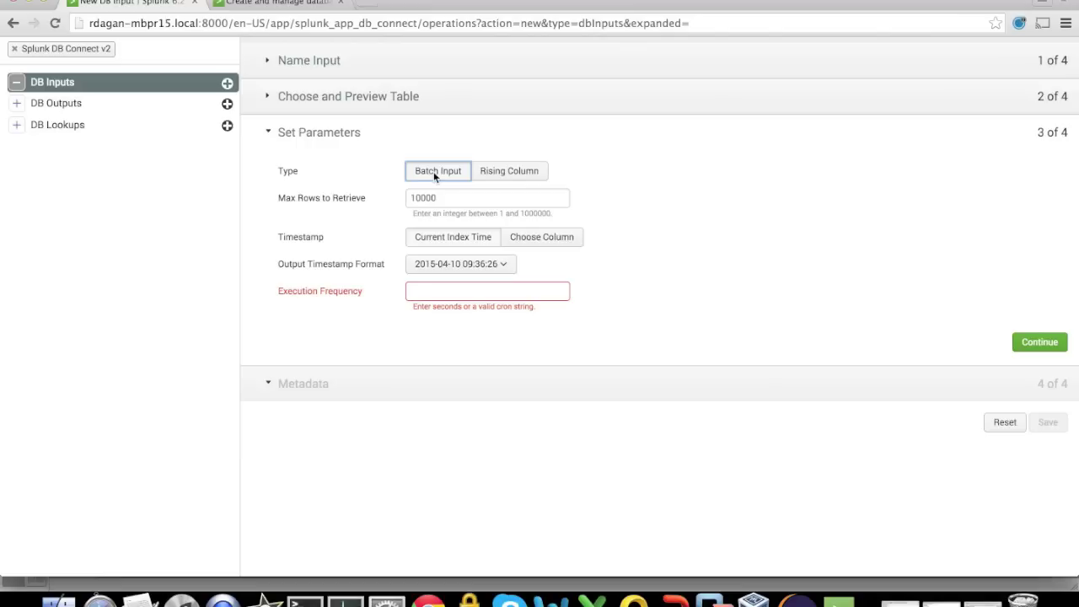
click(518, 172)
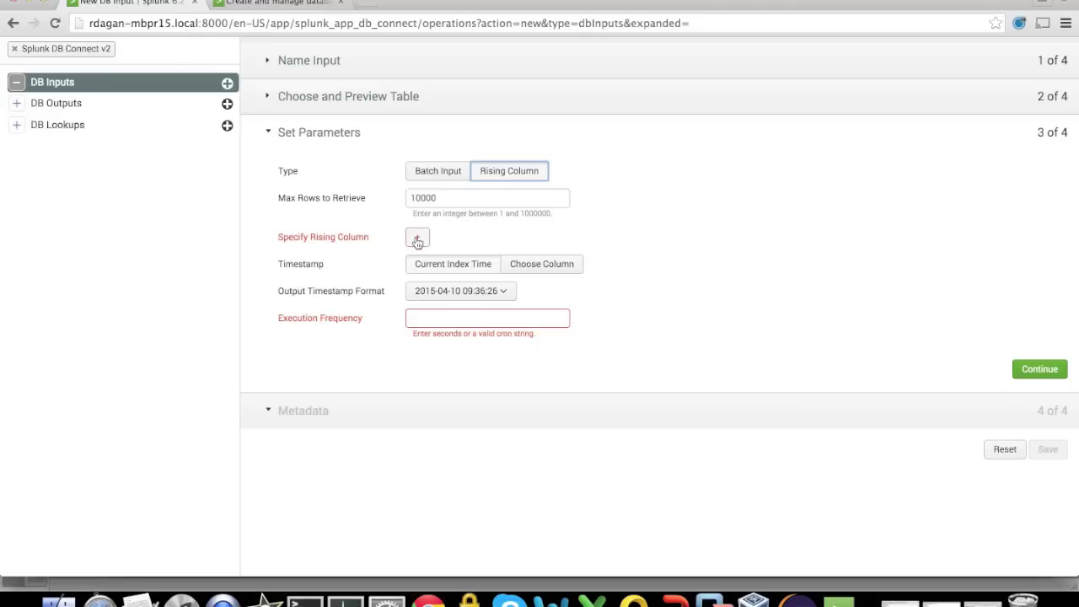
click(418, 240)
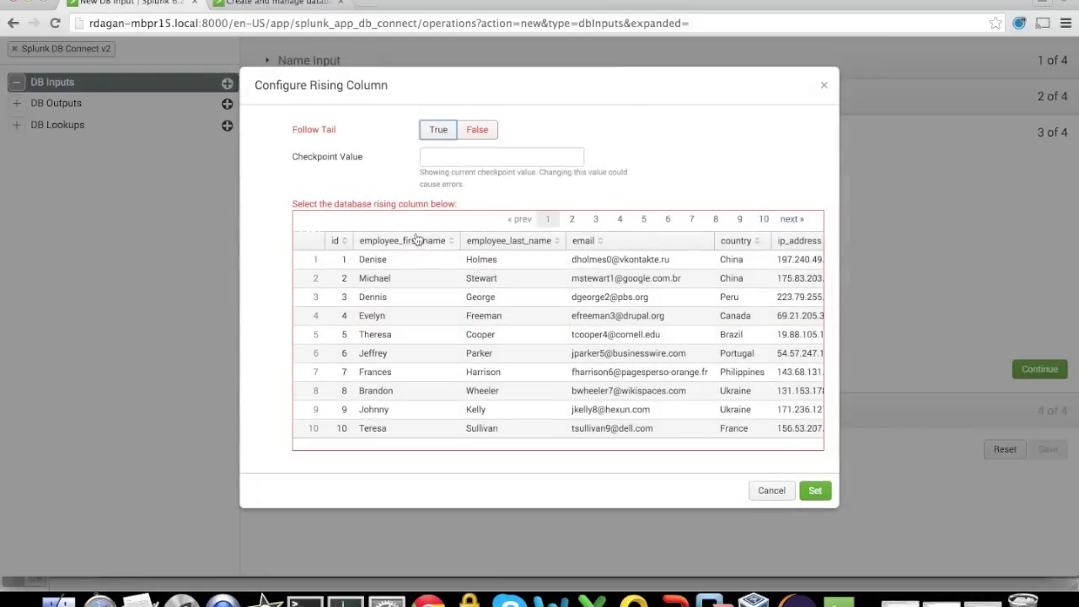
click(438, 134)
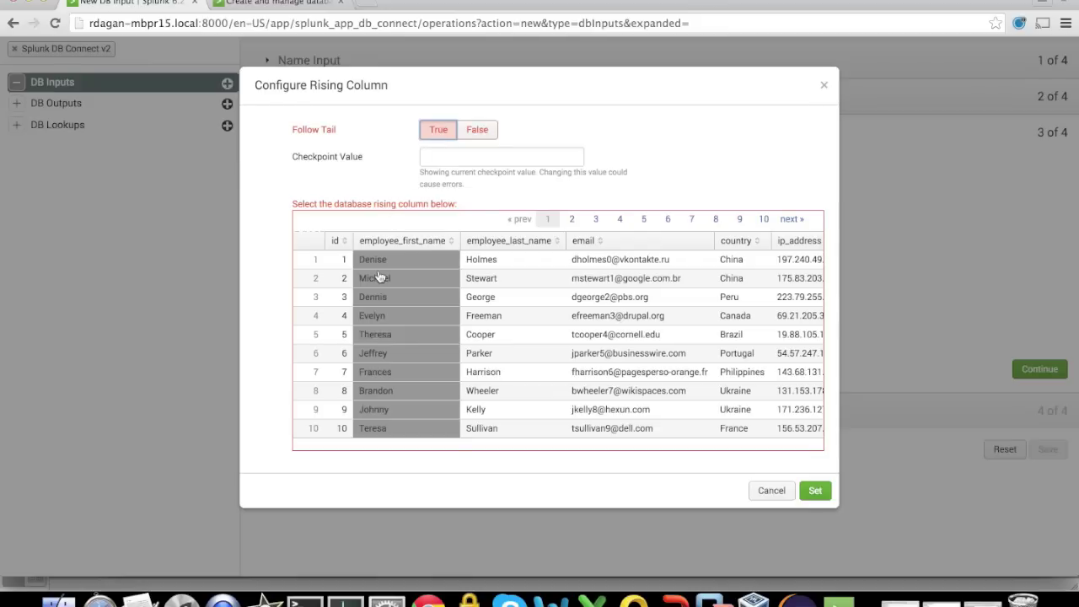
click(344, 338)
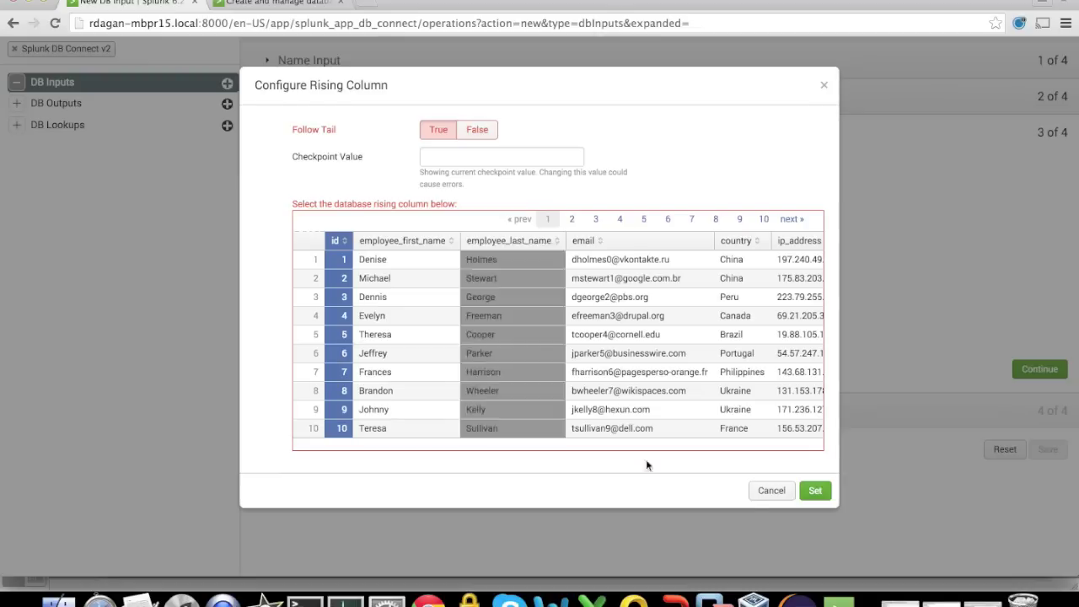
click(815, 491)
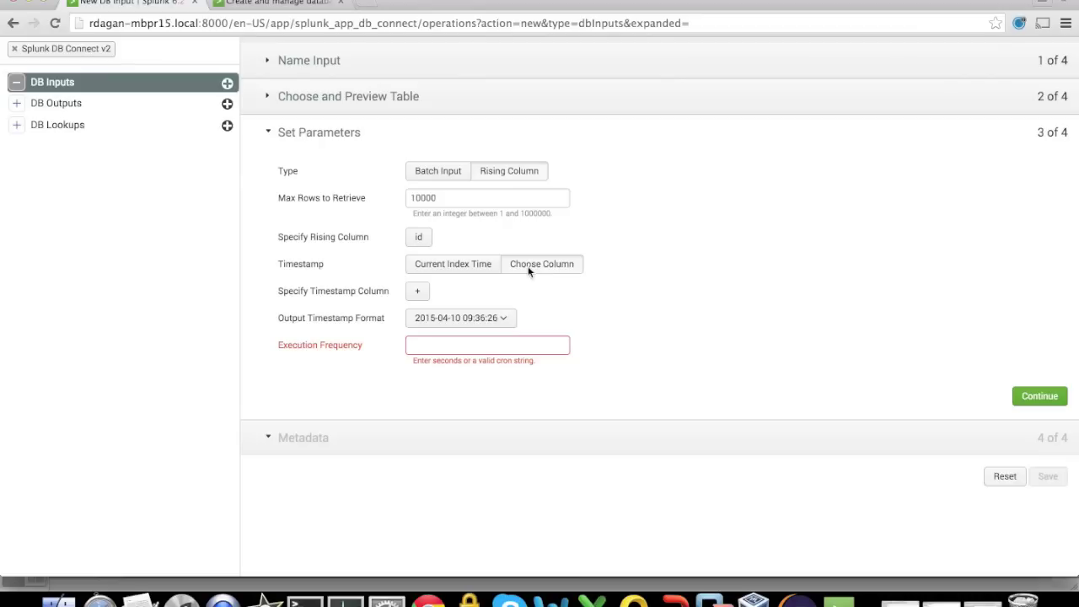
Step: Use hire_date as the timestamp column and set the execution frequency to 610
click(416, 295)
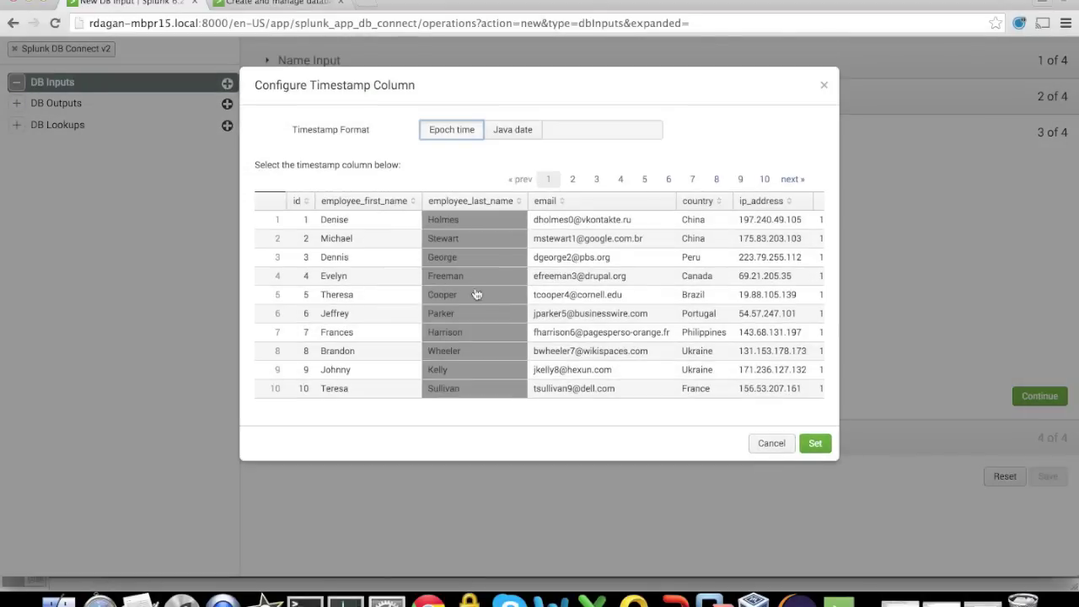
scroll(546, 297, right, 3)
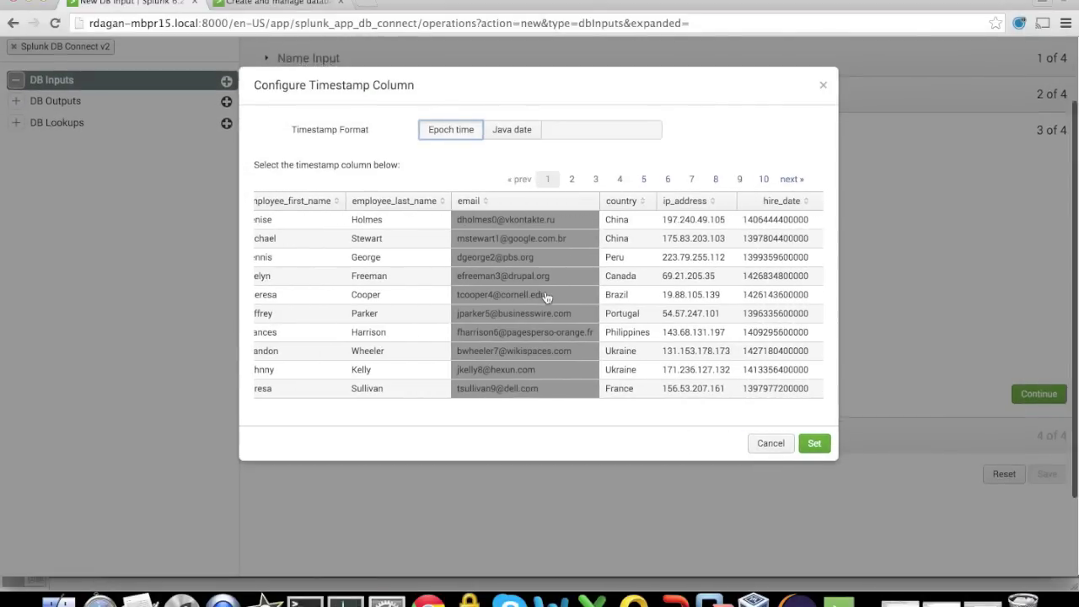
click(769, 278)
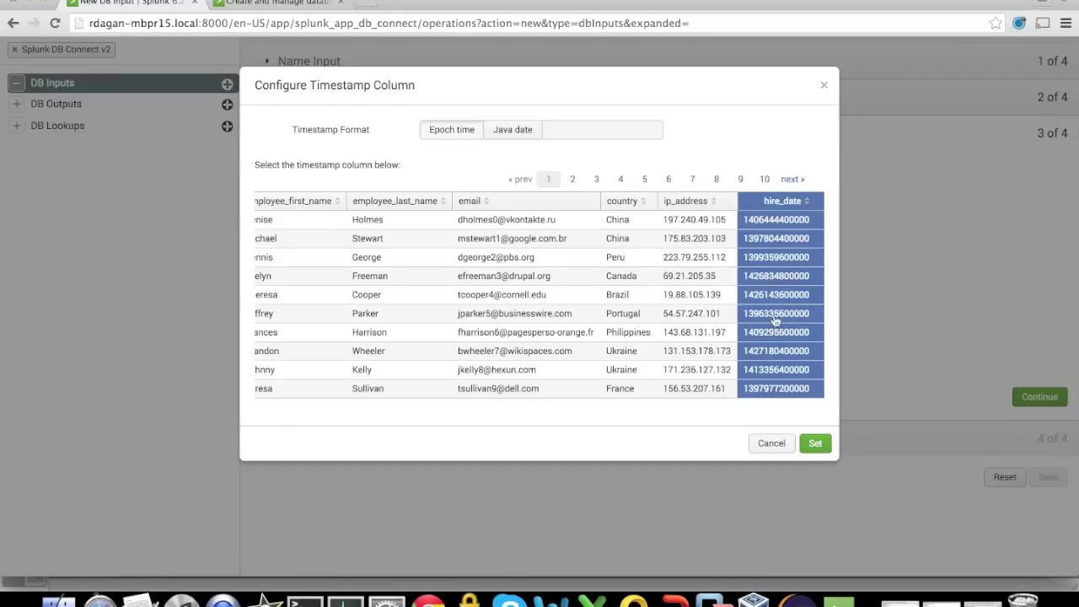
click(815, 444)
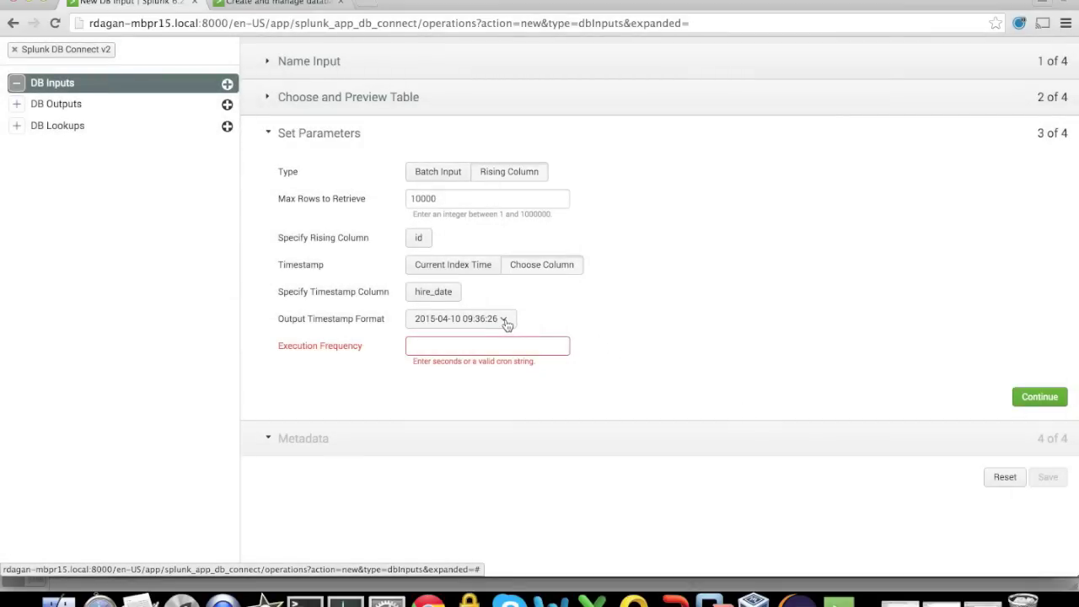
click(496, 347)
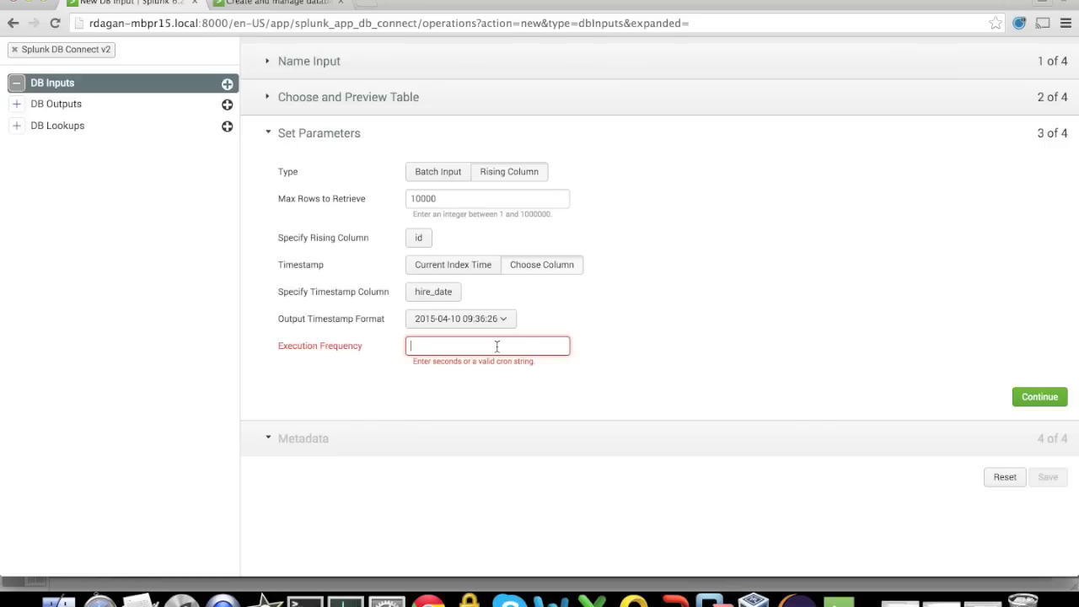
text(610)
Step: In Metadata, set source mysql, sourcetype employee_mysql and index oidemo
click(1039, 397)
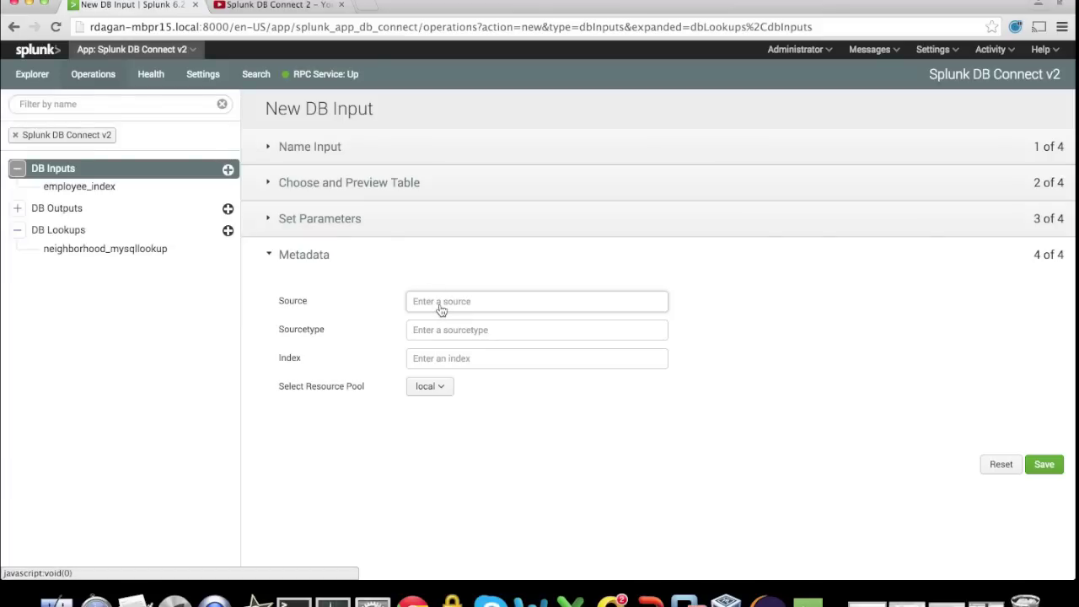
click(440, 307)
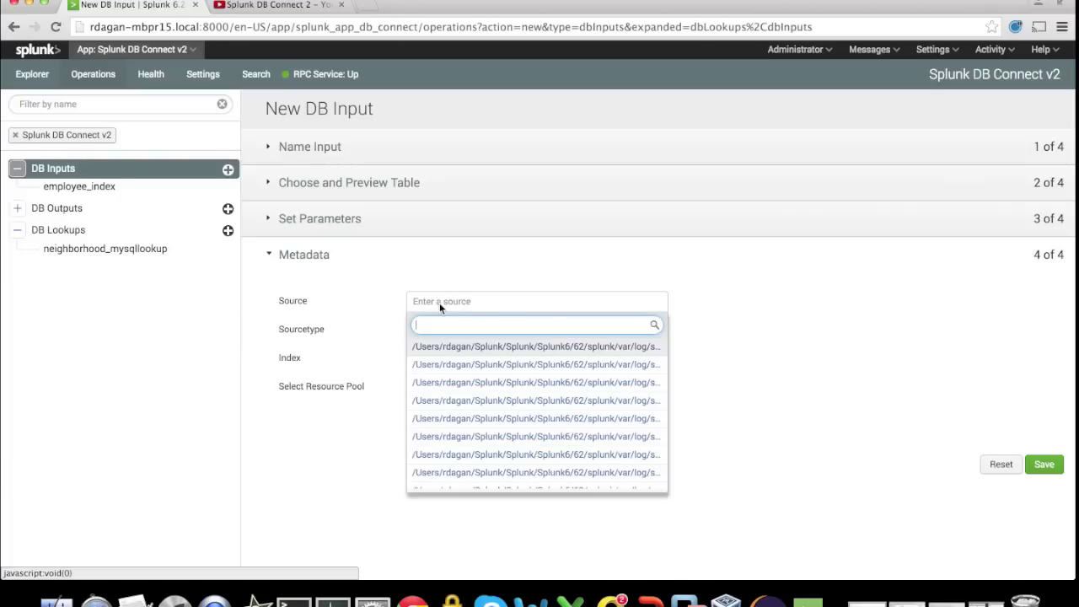
text(m)
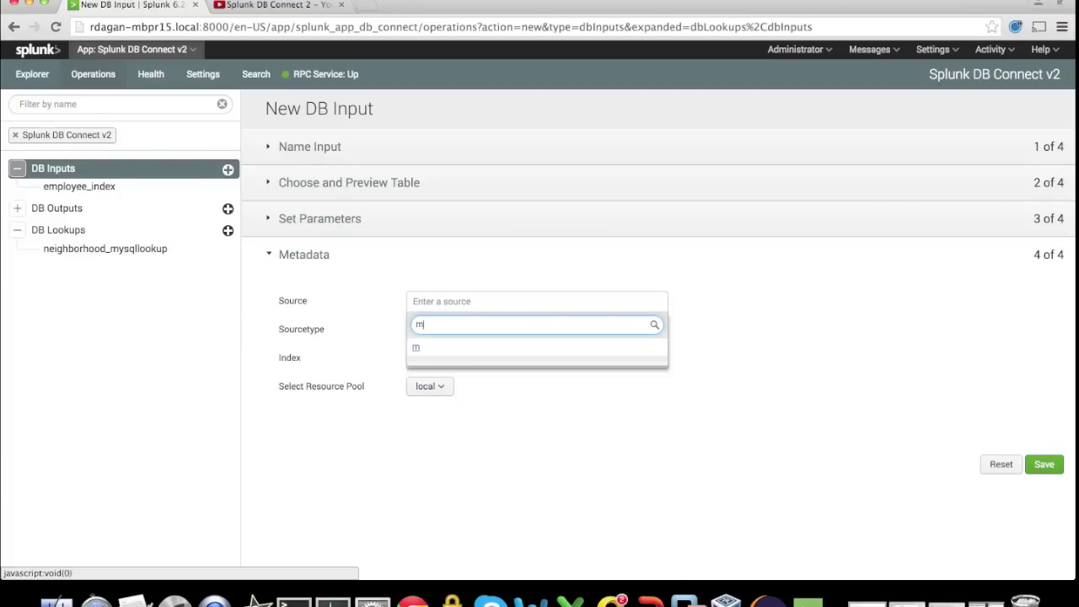
text(ysql)
click(421, 346)
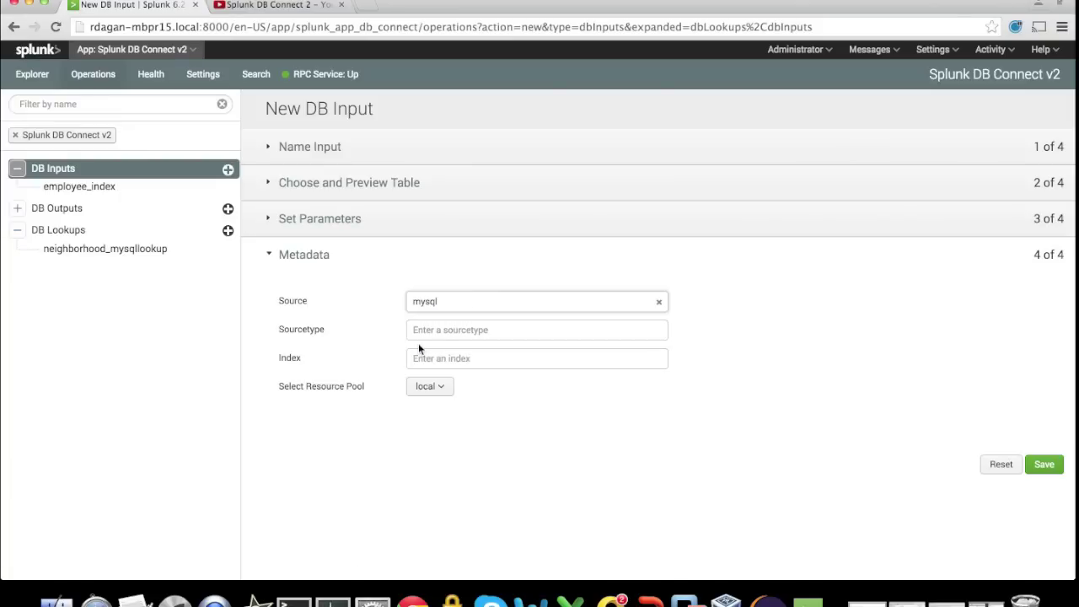
click(433, 330)
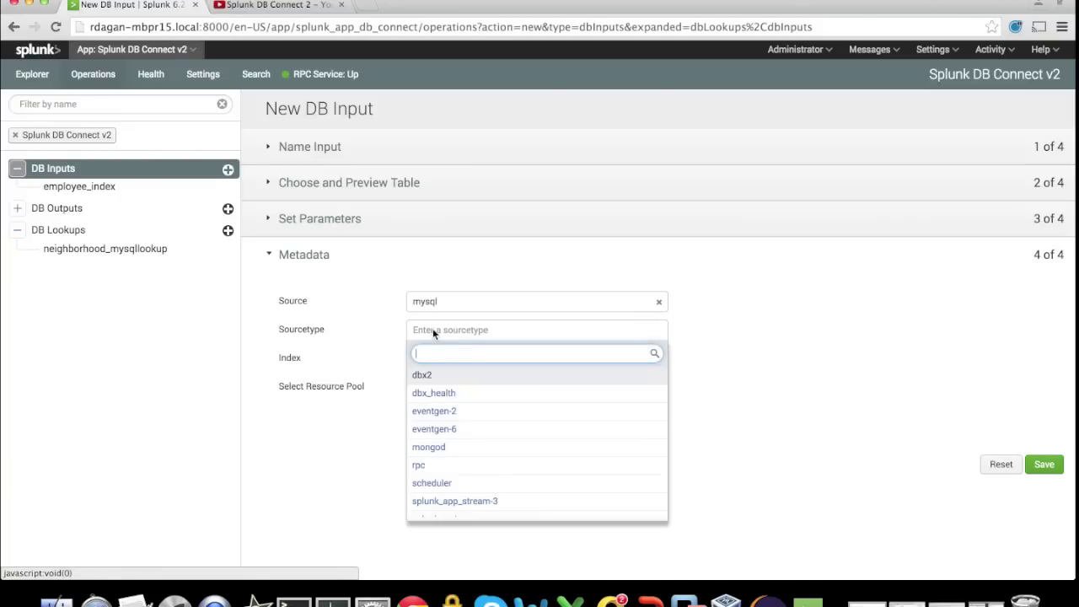
text(employee)
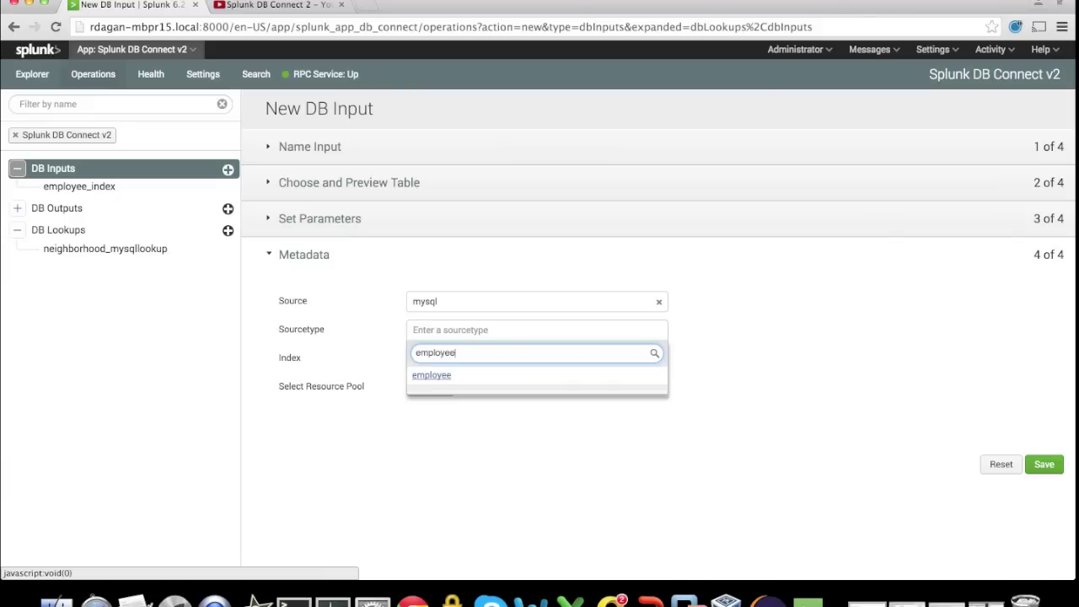
text(_mysql)
click(444, 375)
click(456, 361)
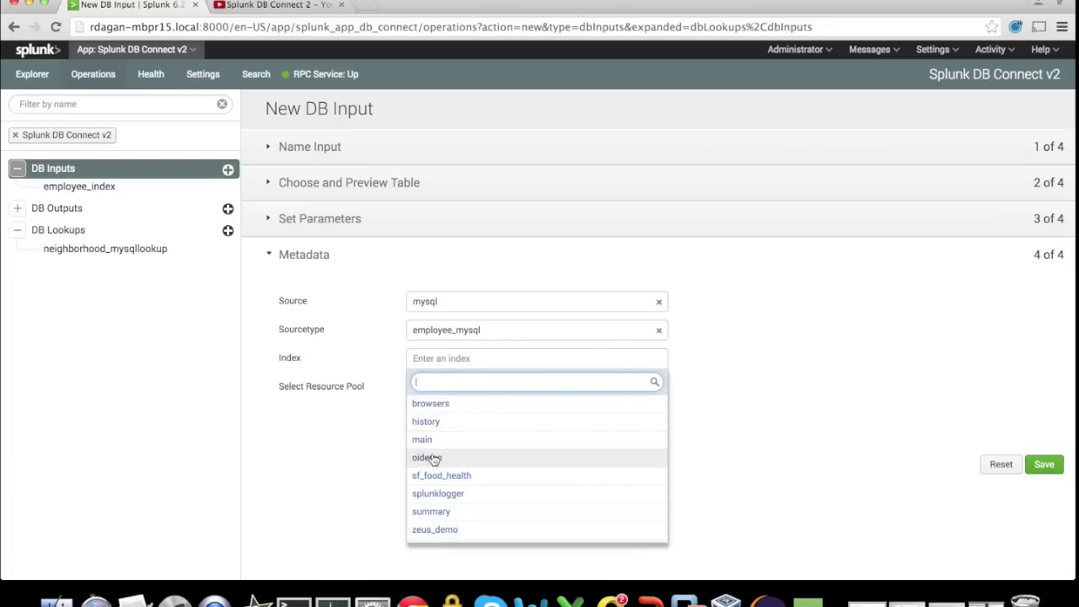
click(433, 457)
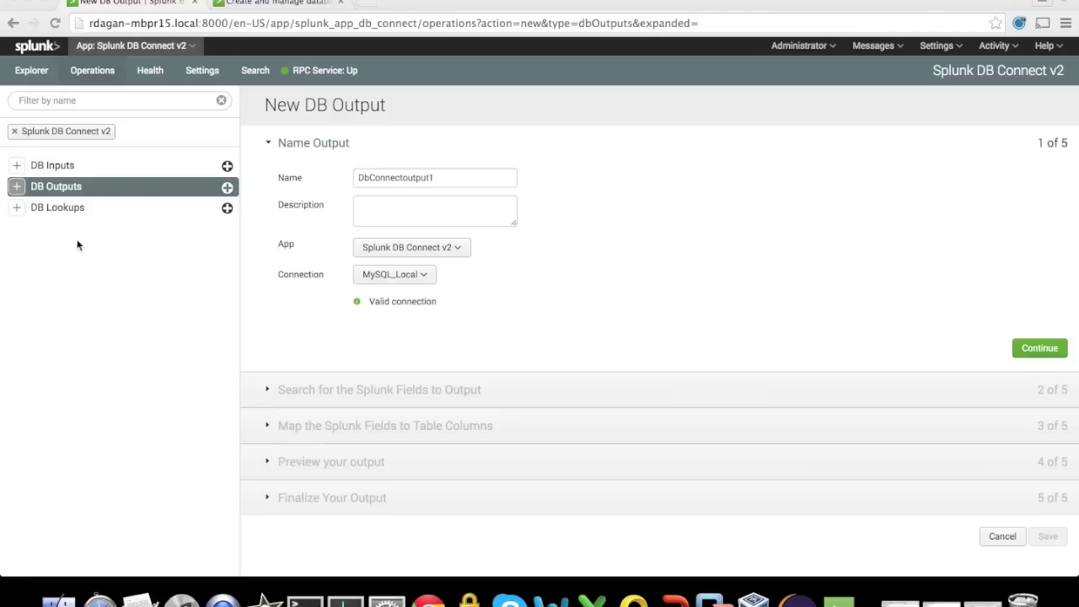
Step: Open the existing employee_output DB output and review its field-search step
click(17, 190)
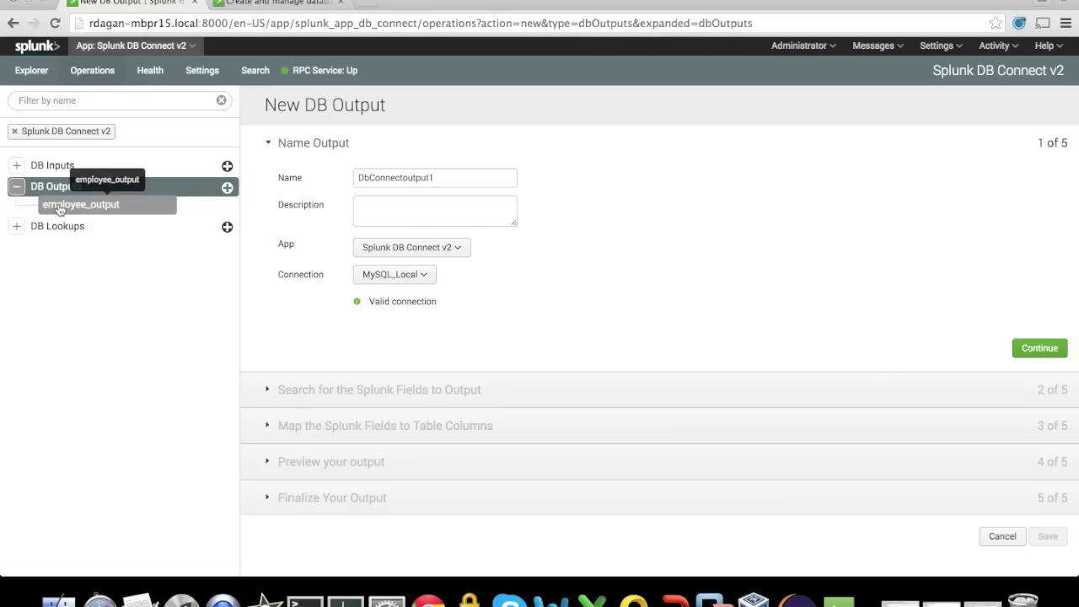
click(59, 207)
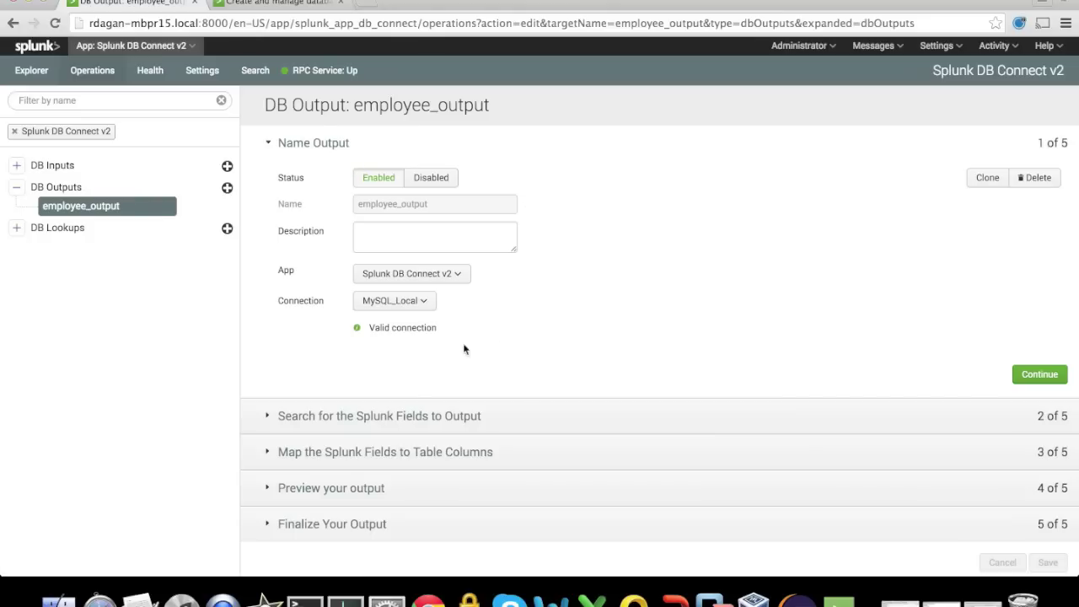
click(269, 416)
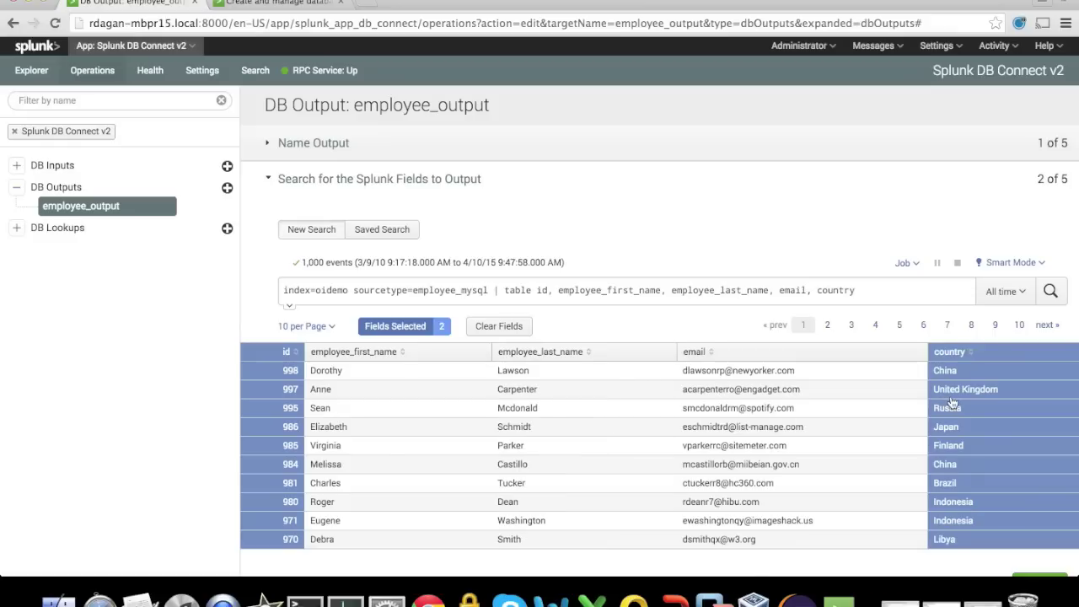
scroll(953, 400, down, 5)
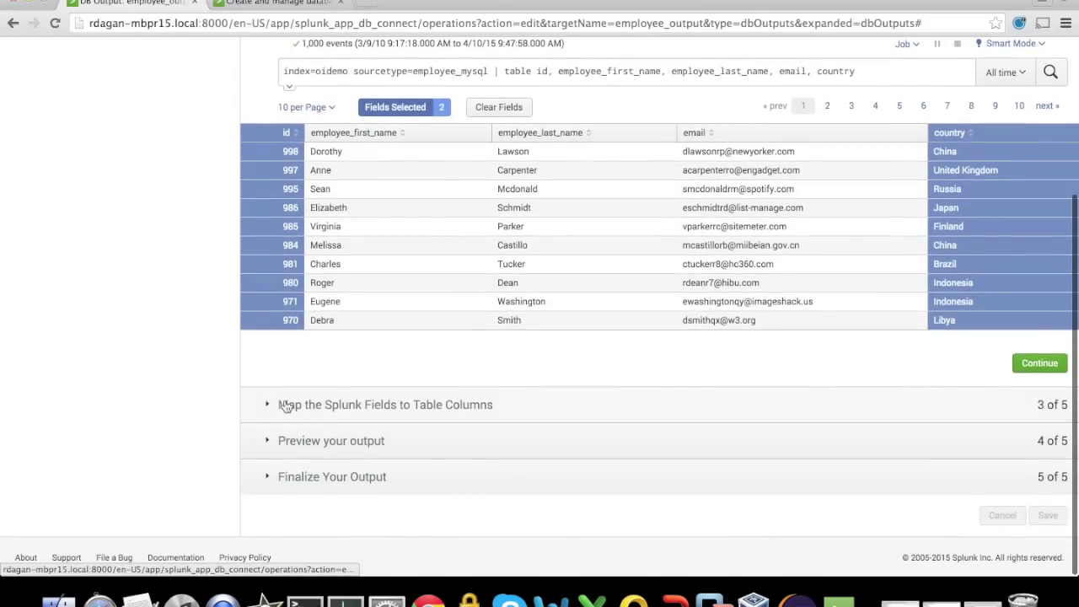
Step: Review employee_output's id and country mappings to EMPLOYEE_DATA and open the Finalize step
click(270, 406)
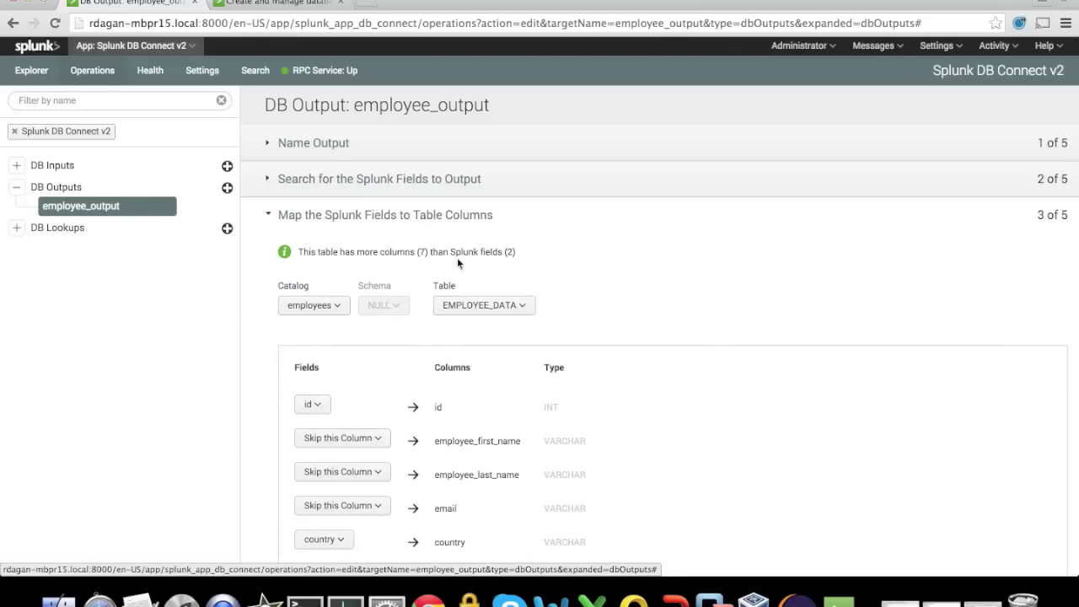
scroll(658, 437, down, 3)
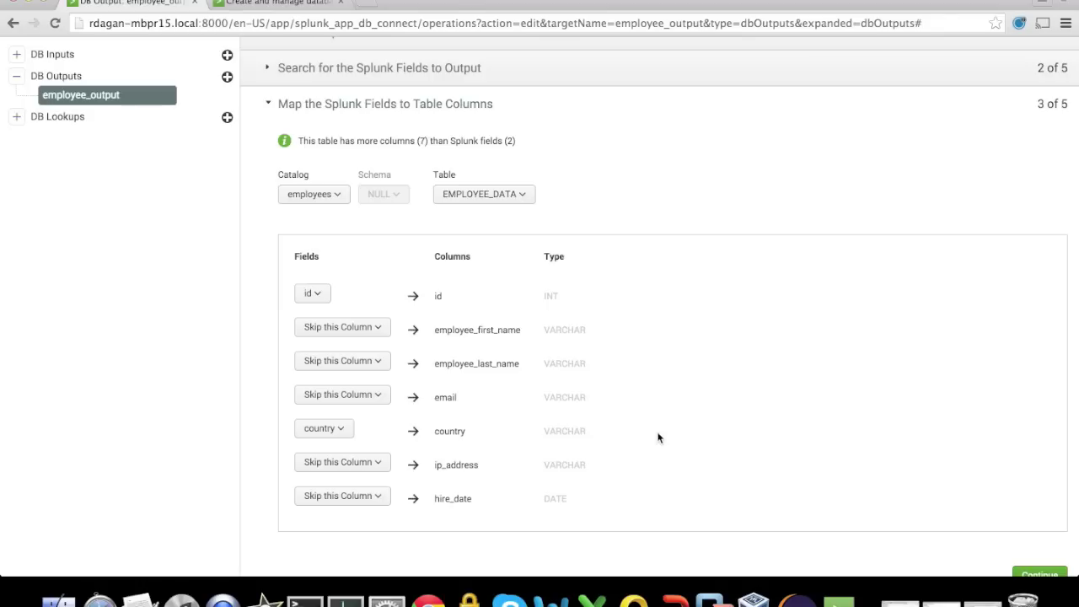
scroll(658, 437, down, 4)
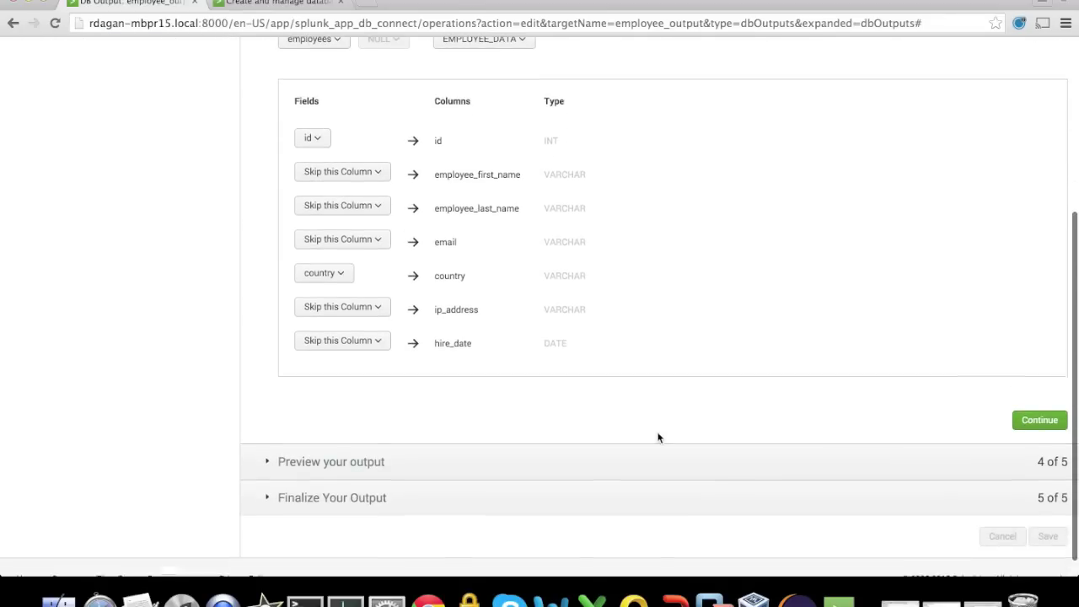
click(267, 498)
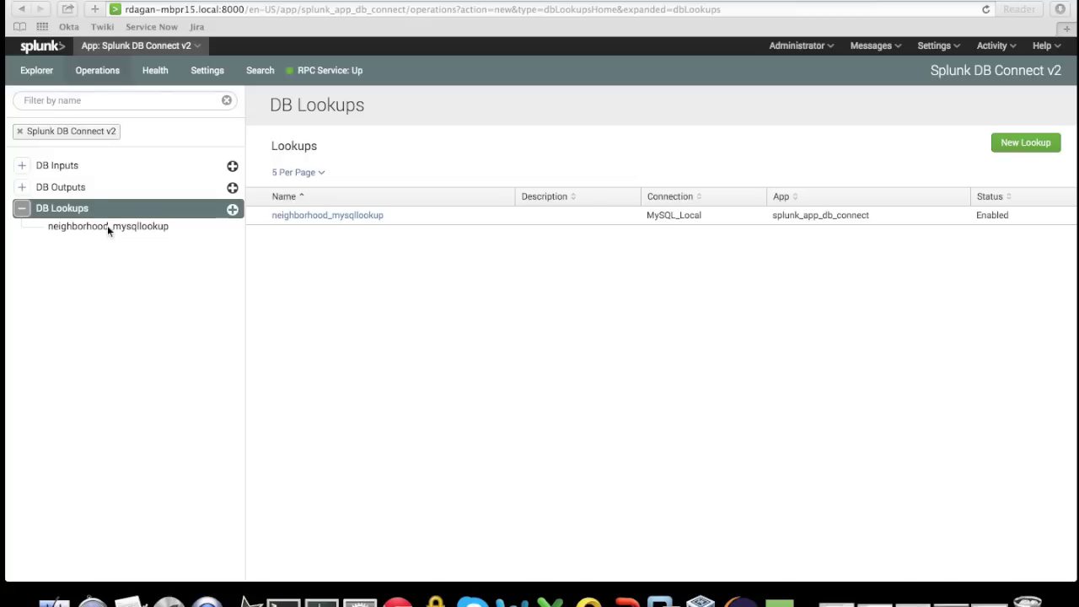
Step: Open neighborhood_mysqllookup and browse the food-business events table to base it on postal_code
click(107, 225)
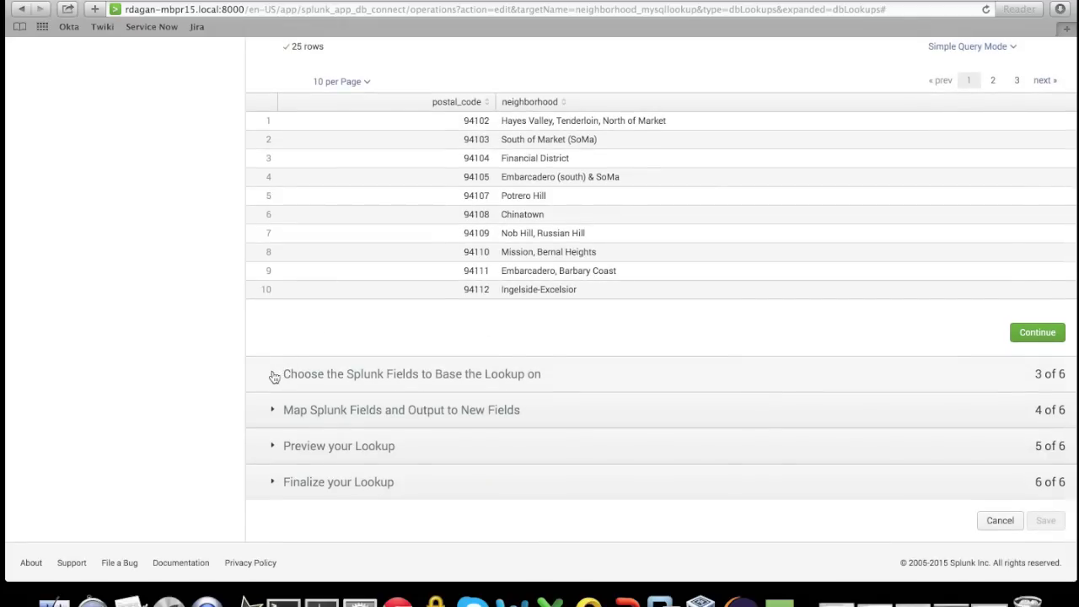
click(274, 377)
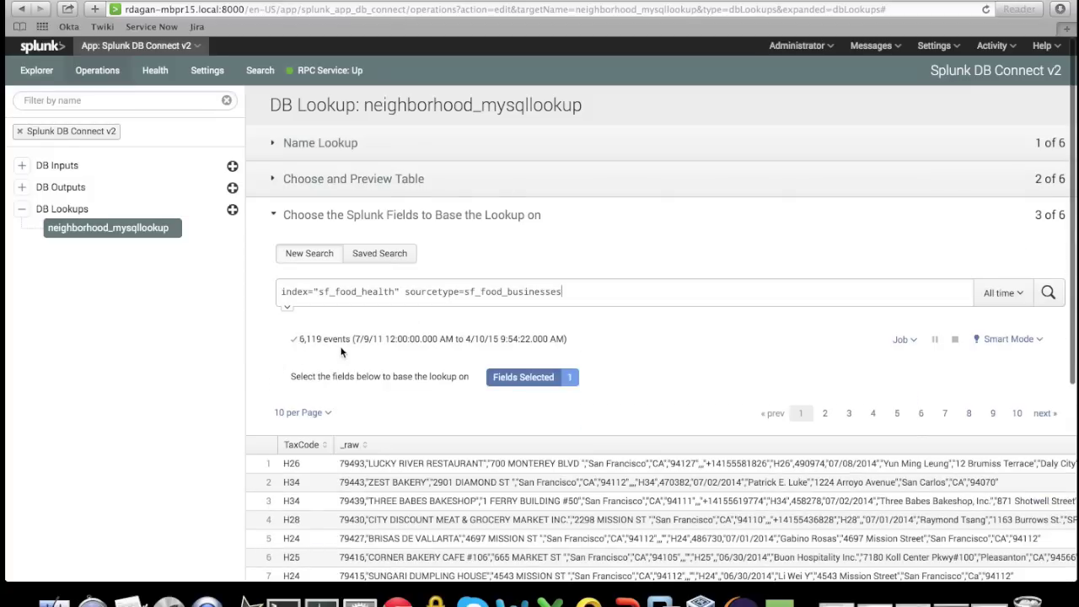
scroll(341, 352, down, 2)
scroll(342, 352, down, 2)
scroll(506, 392, right, 5)
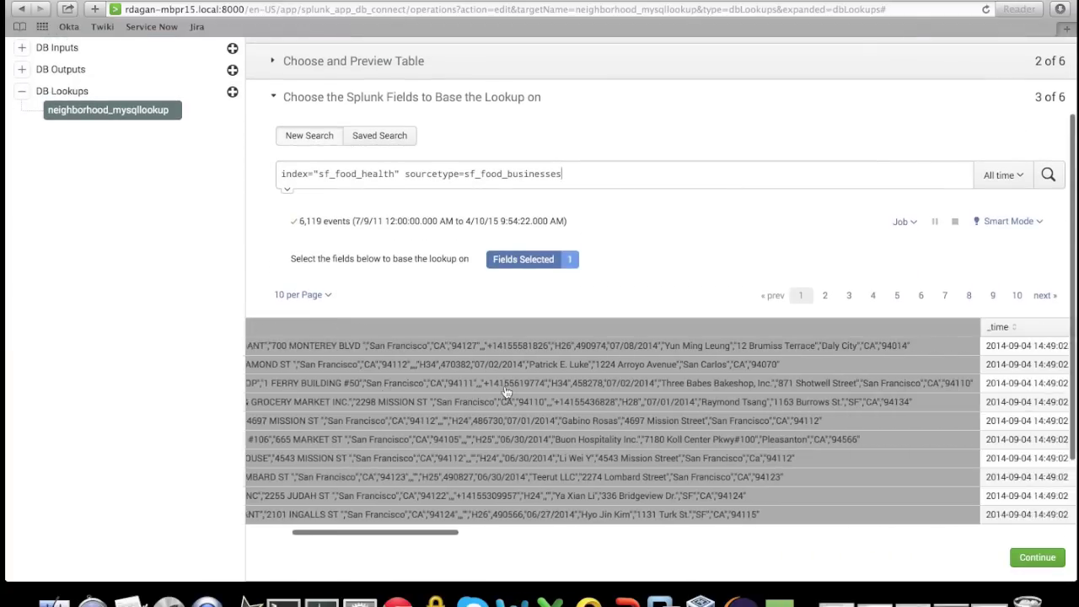
scroll(506, 392, right, 15)
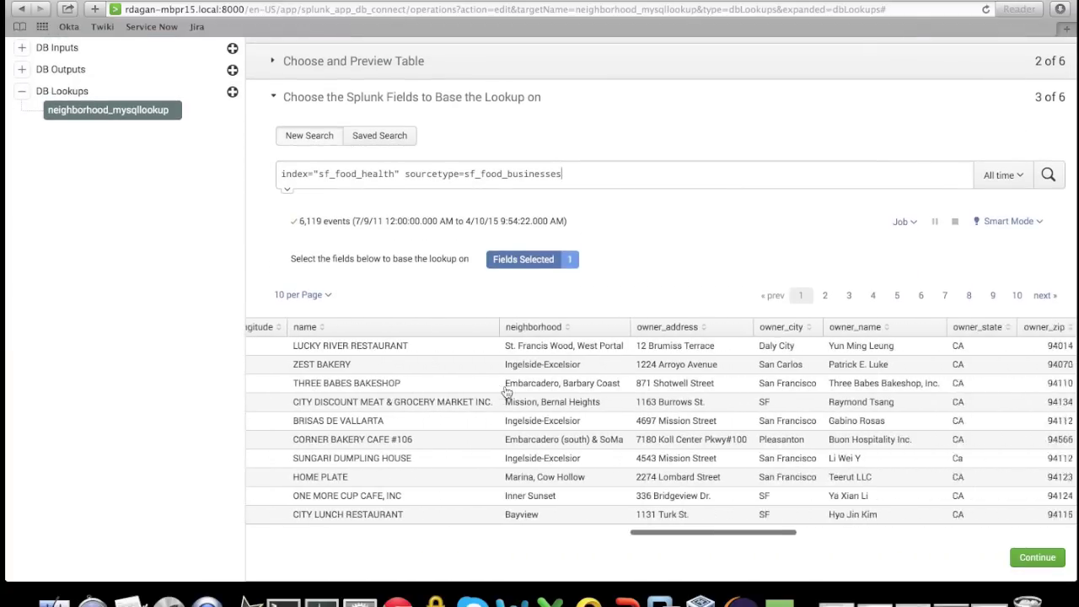
scroll(506, 392, right, 10)
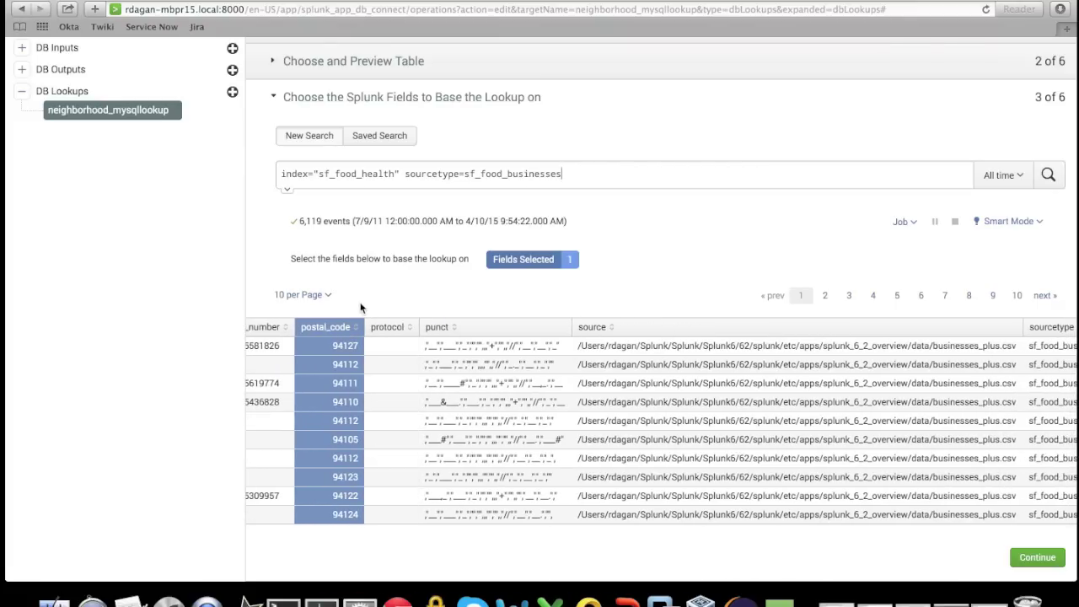
scroll(360, 308, down, 5)
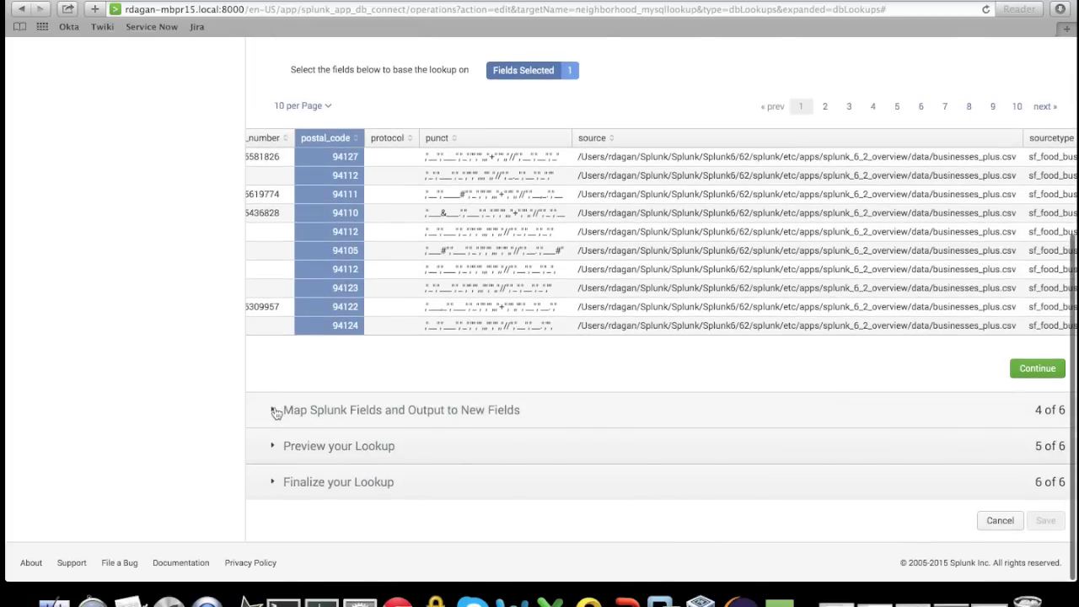
click(276, 411)
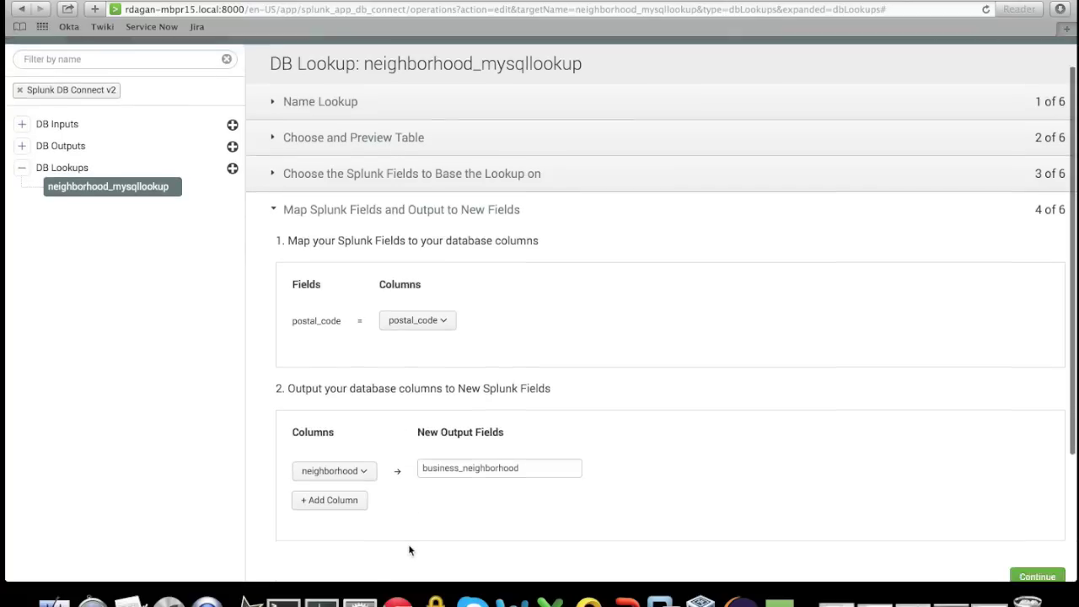
Step: Review the mapping of postal_code to postal_code, outputting neighborhood as business_neighborhood
scroll(410, 550, down, 1)
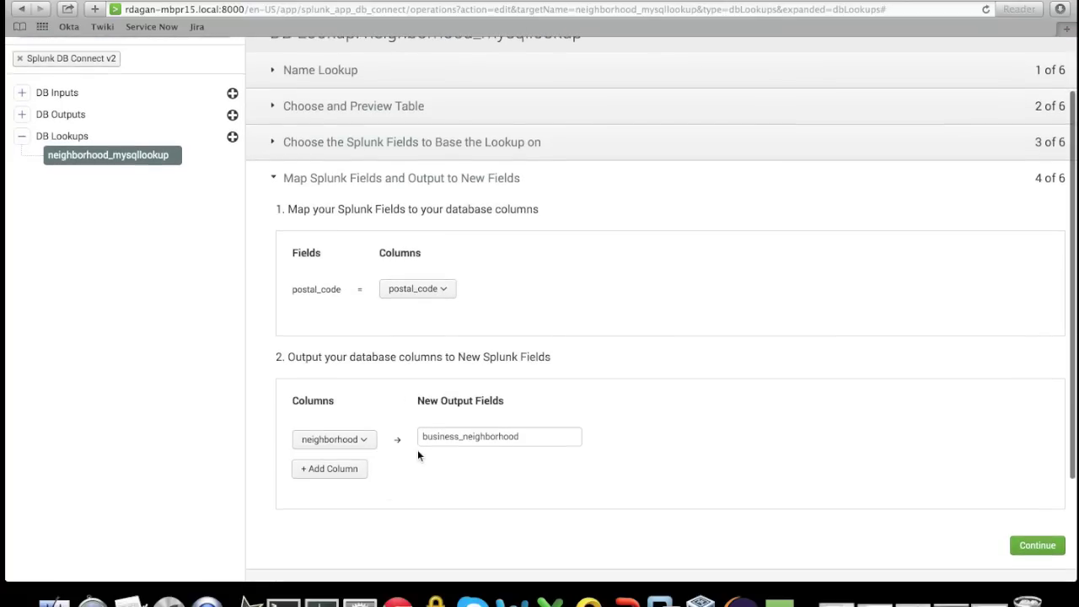
scroll(418, 455, down, 4)
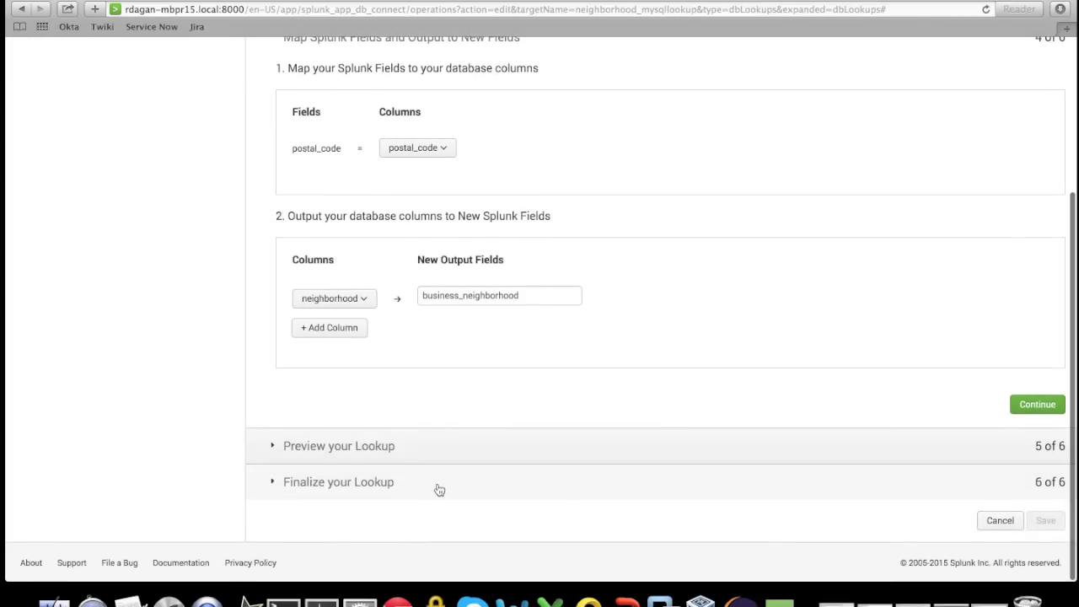
scroll(409, 387, up, 6)
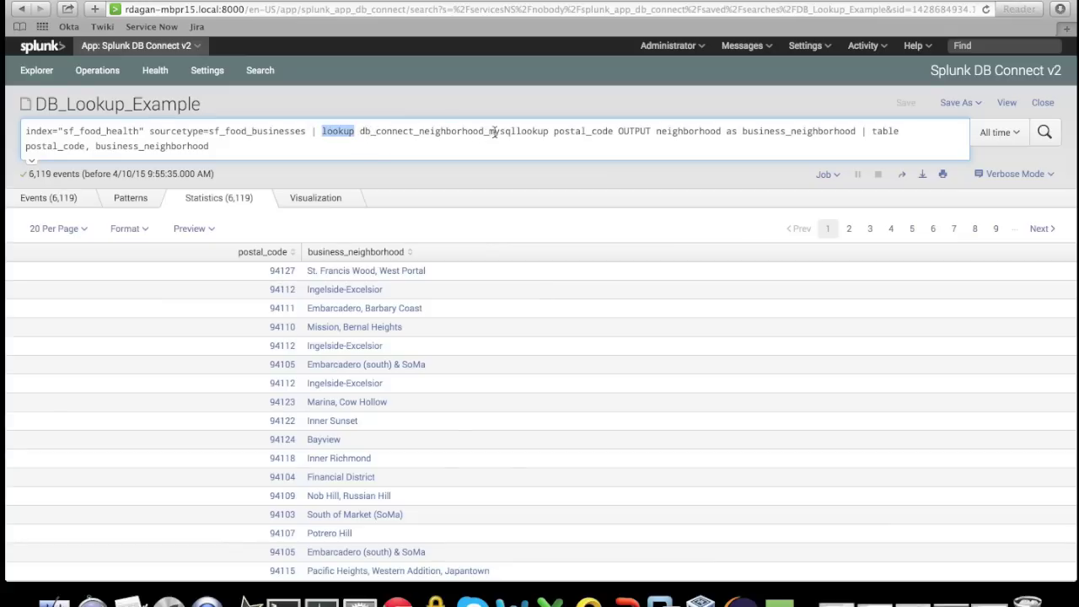
Step: Highlight postal_code in the DB_Lookup_Example lookup query
double_click(569, 134)
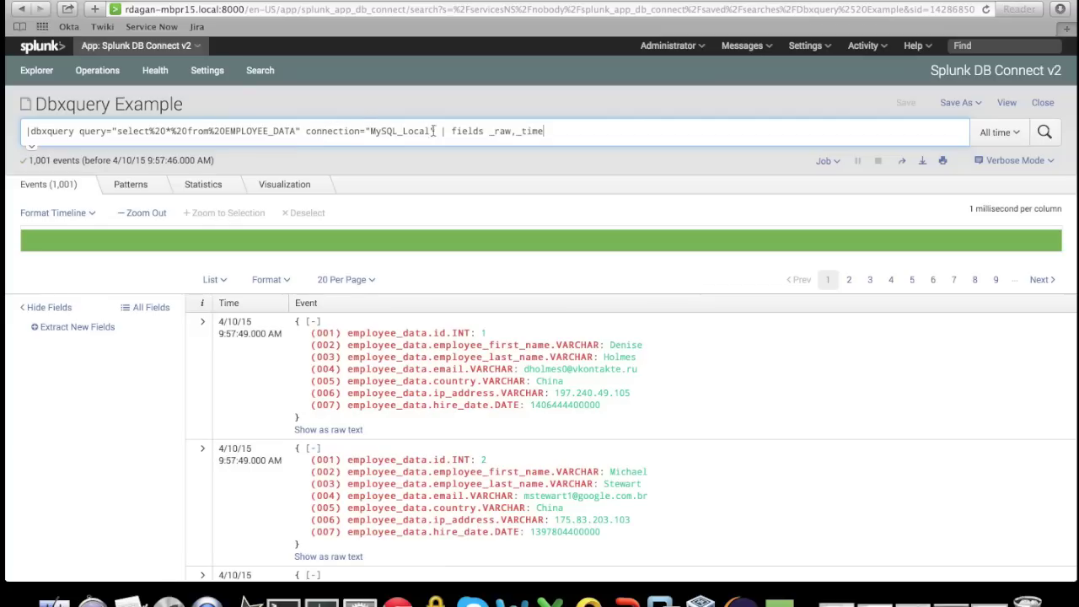
Step: Remove '| fields _raw,_time' from the dbxquery search and rerun it
drag(440, 132, 596, 140)
key(BackSpace)
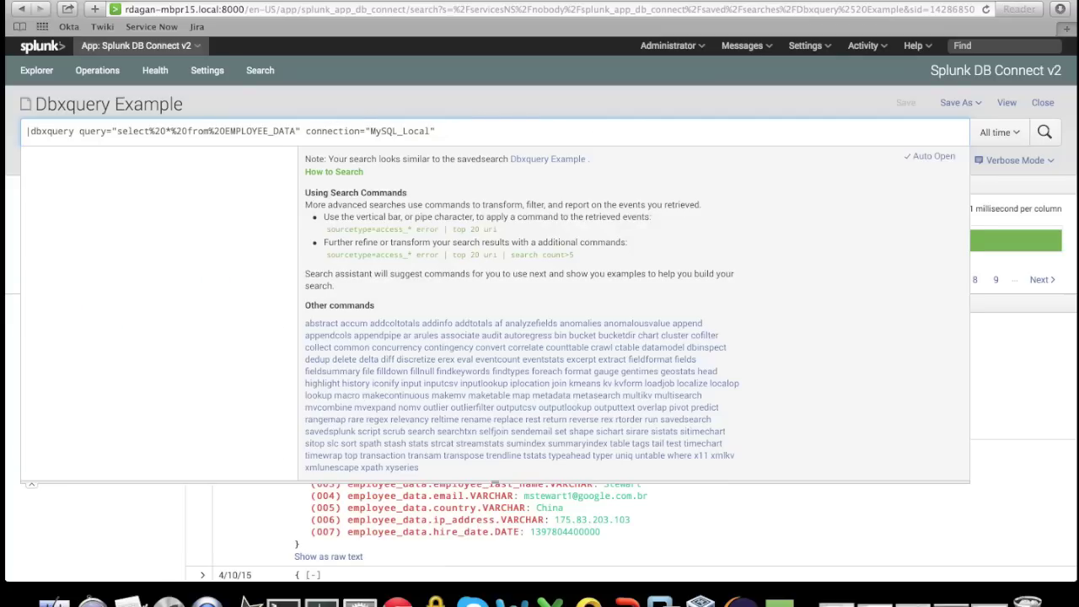
key(Return)
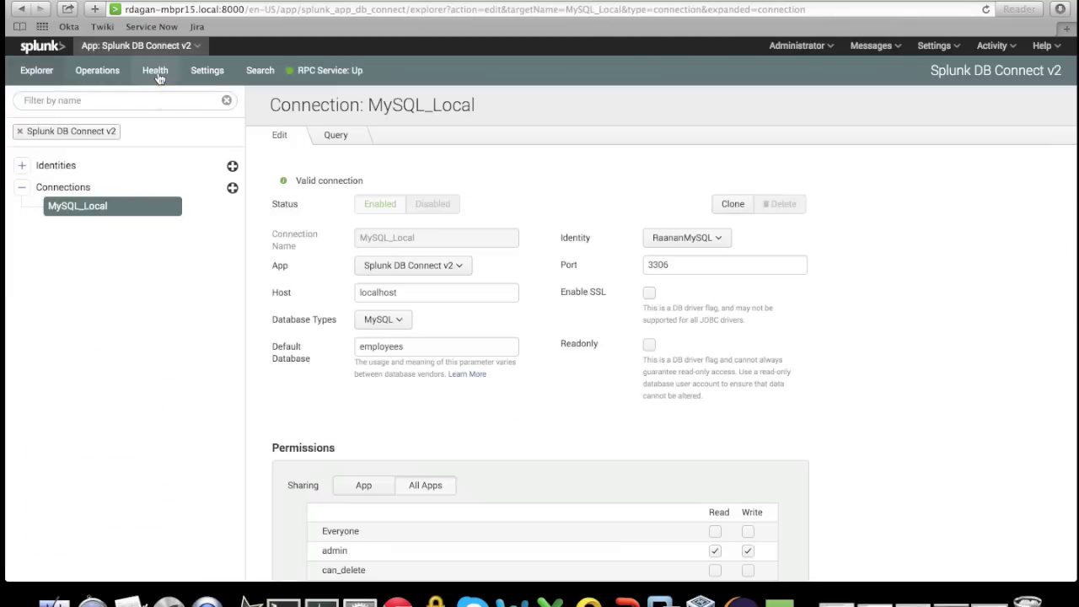
Step: Open the Health dashboard and review MySQL_Local's 201 successful transactions and performance charts
click(156, 73)
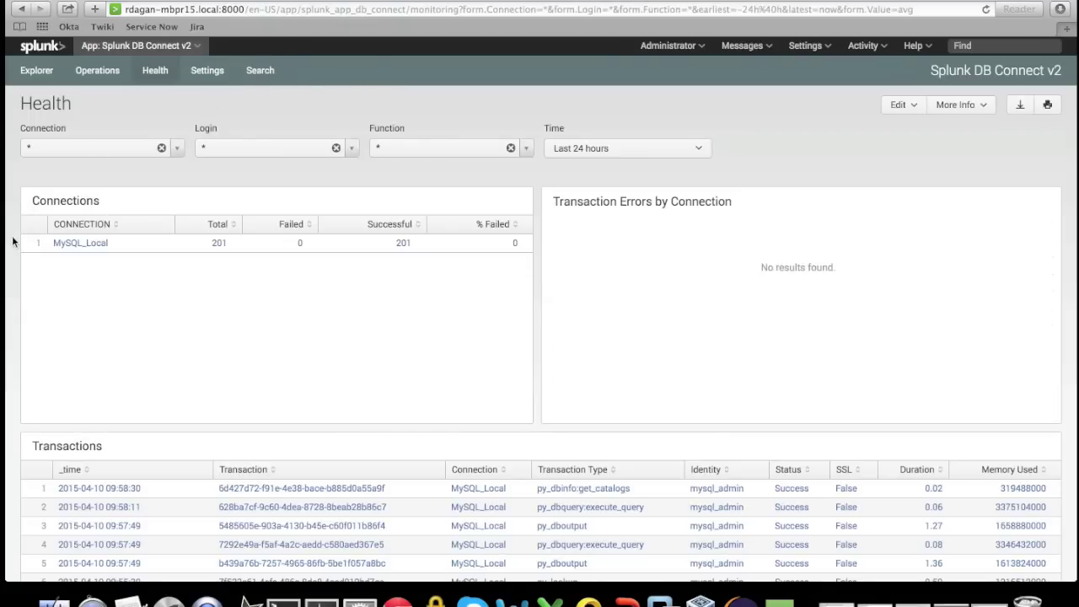
scroll(13, 242, down, 3)
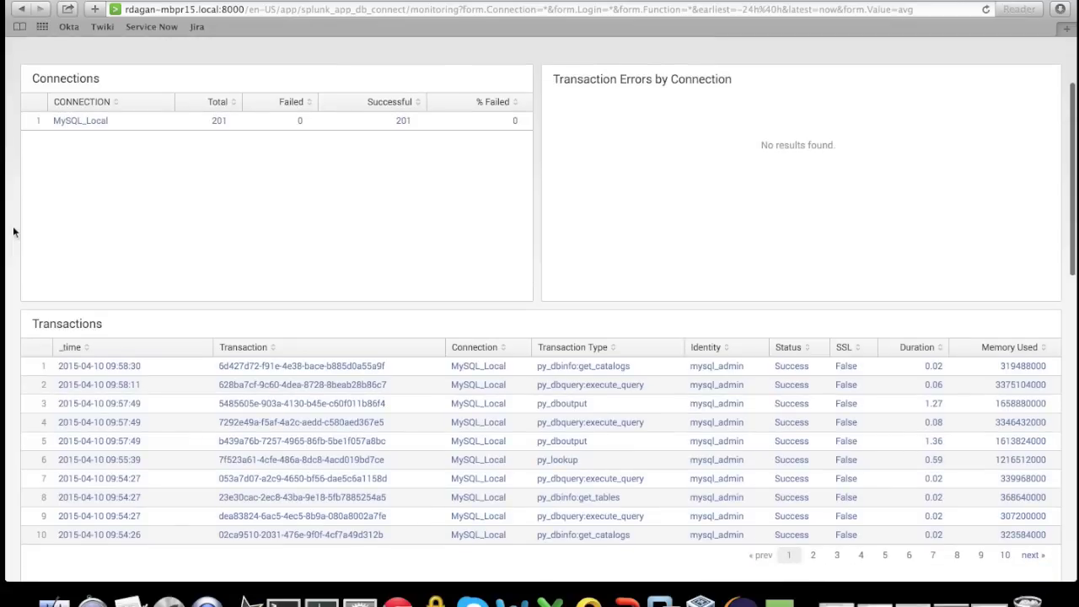
scroll(13, 221, down, 4)
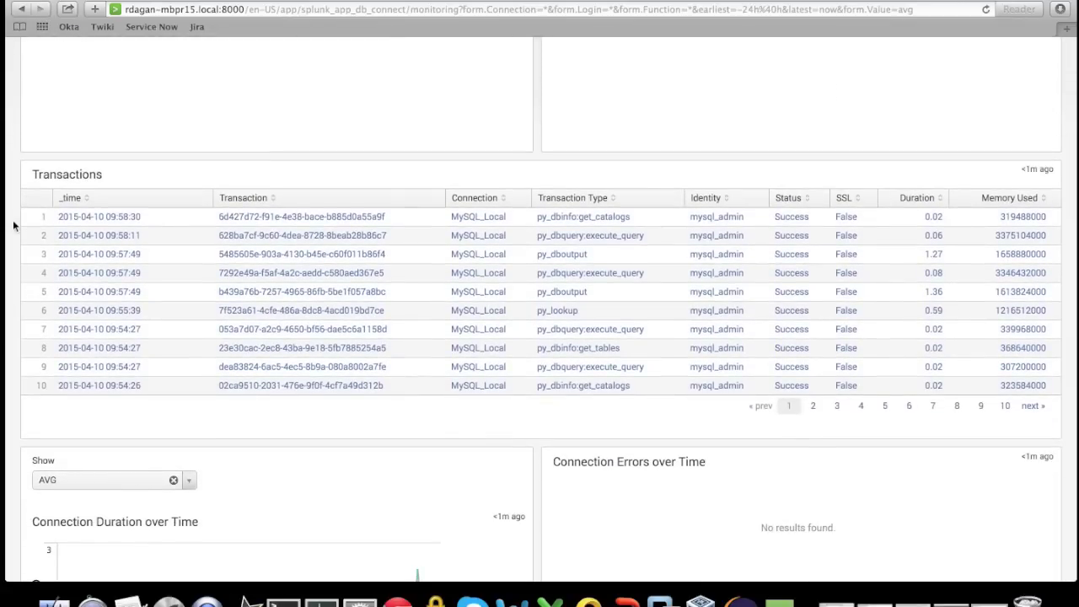
scroll(13, 223, down, 8)
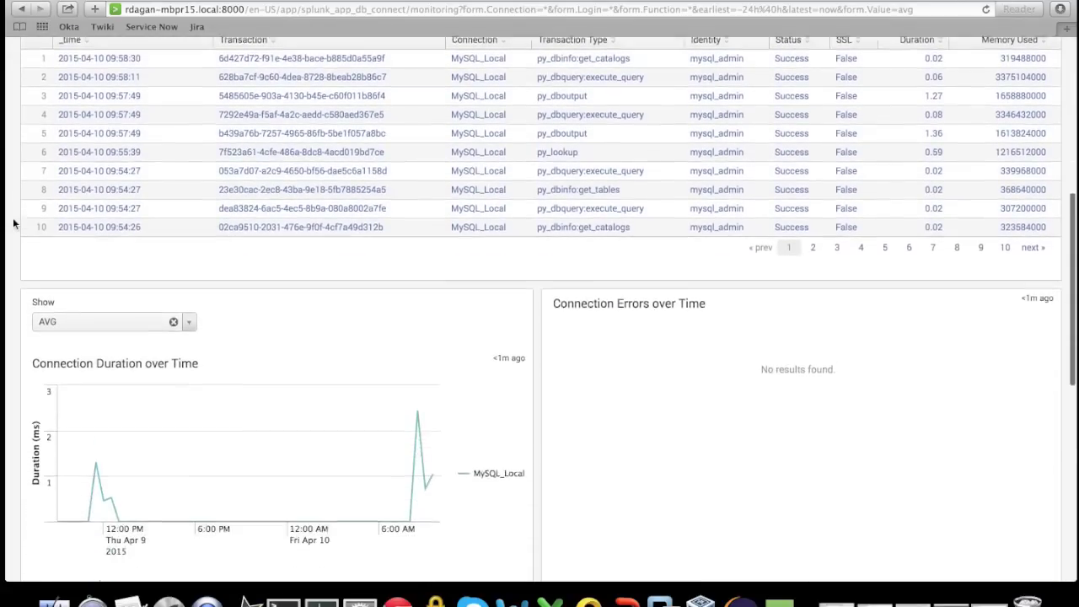
scroll(13, 224, down, 9)
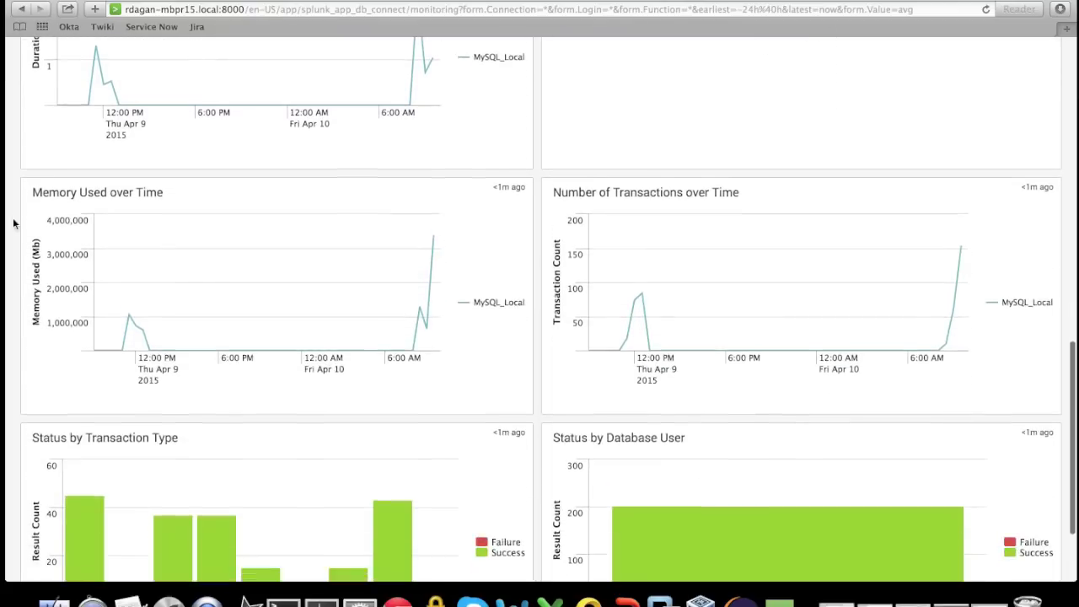
scroll(14, 223, down, 1)
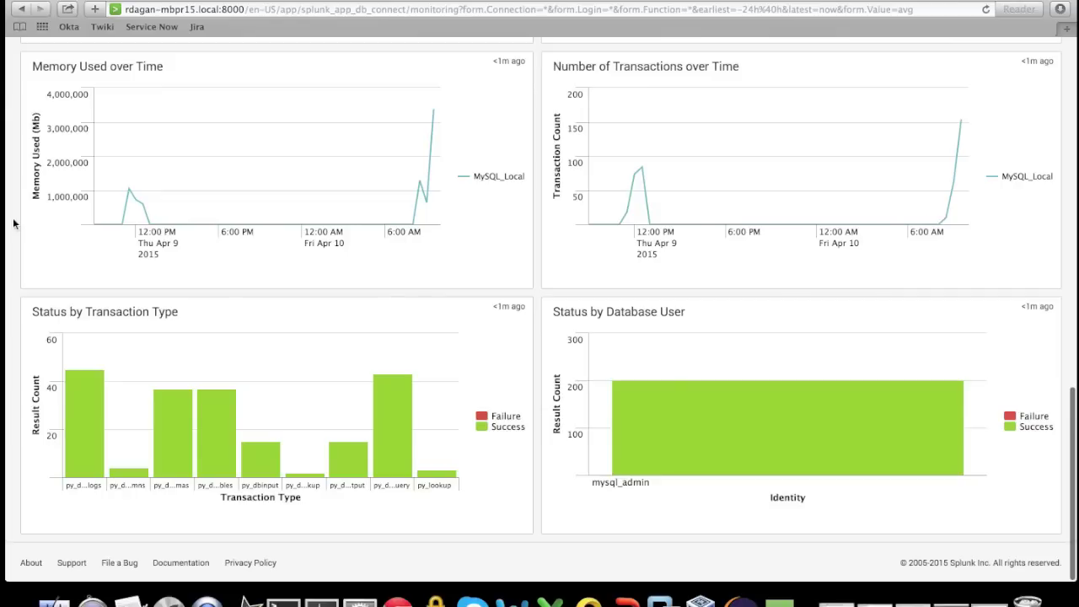
scroll(14, 223, up, 20)
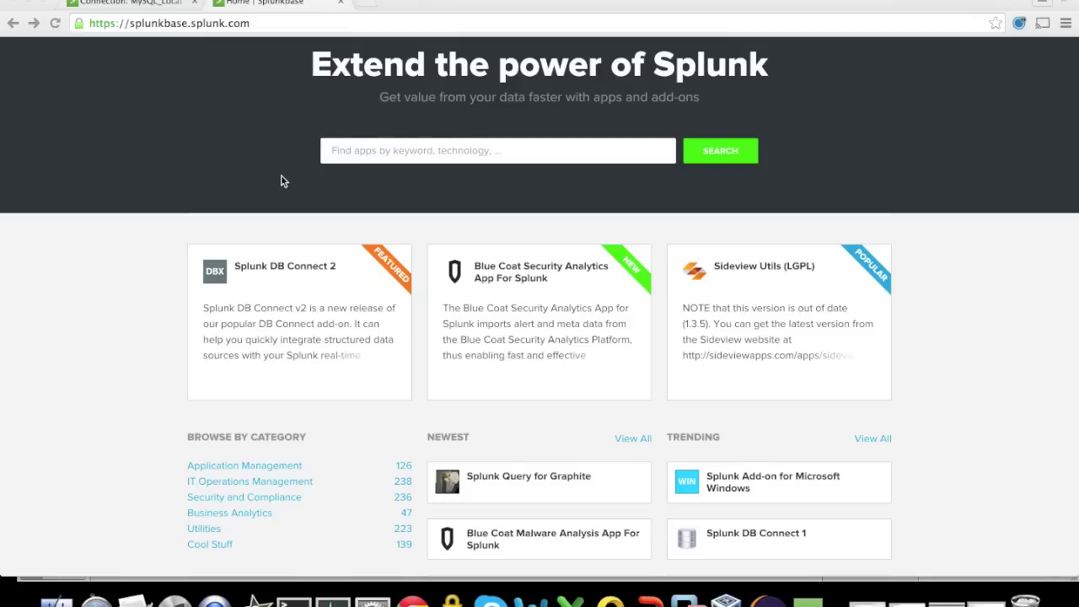
Step: Open the Splunk DB Connect 2 app page, read its Documentation, then return to Overview
click(279, 268)
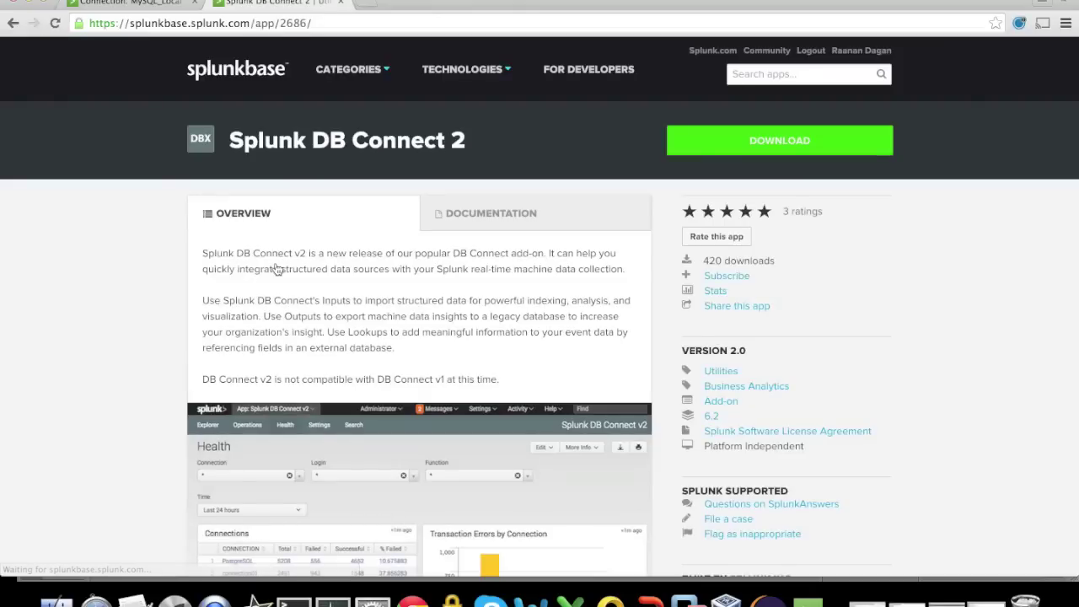
scroll(276, 268, down, 2)
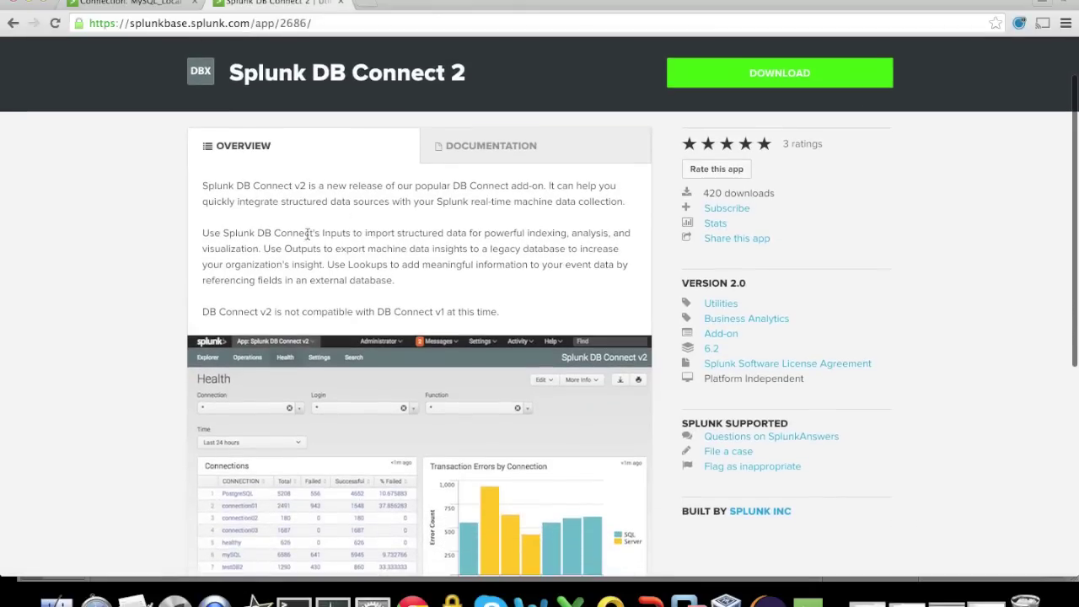
click(480, 150)
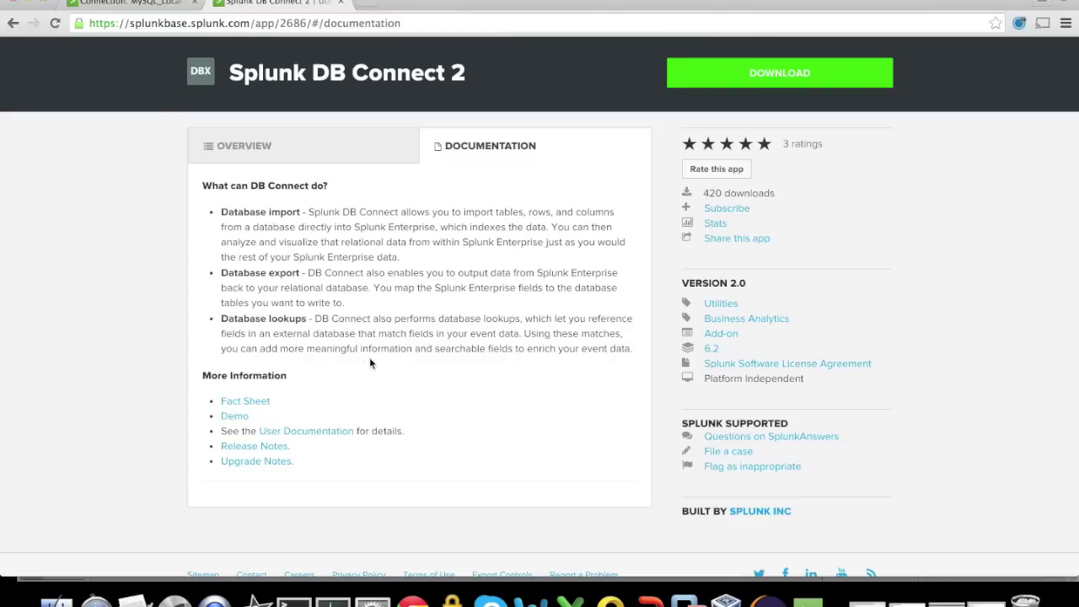
key(super+bracketleft)
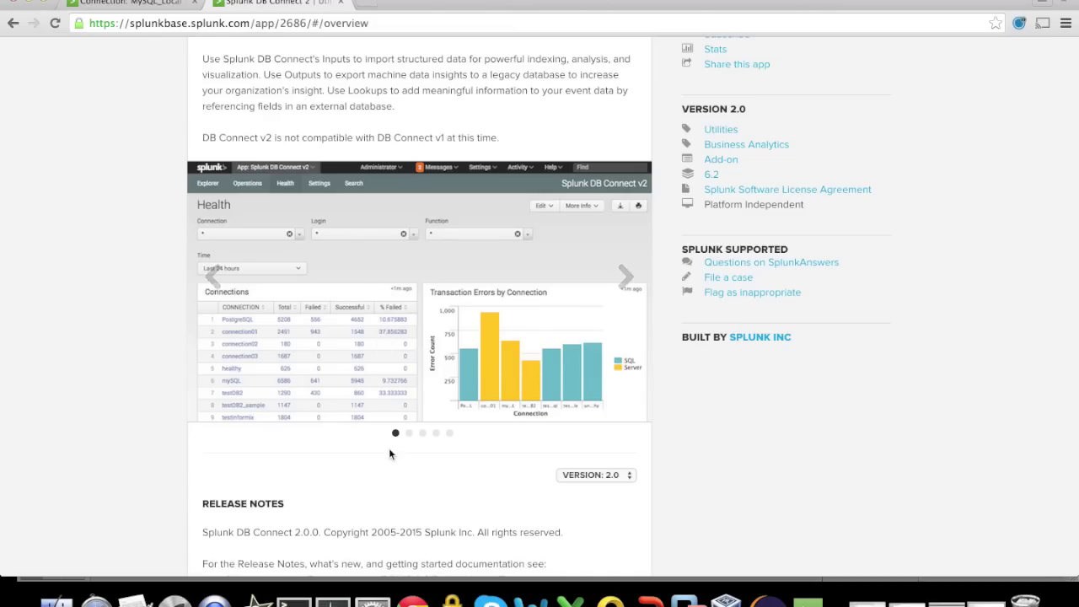